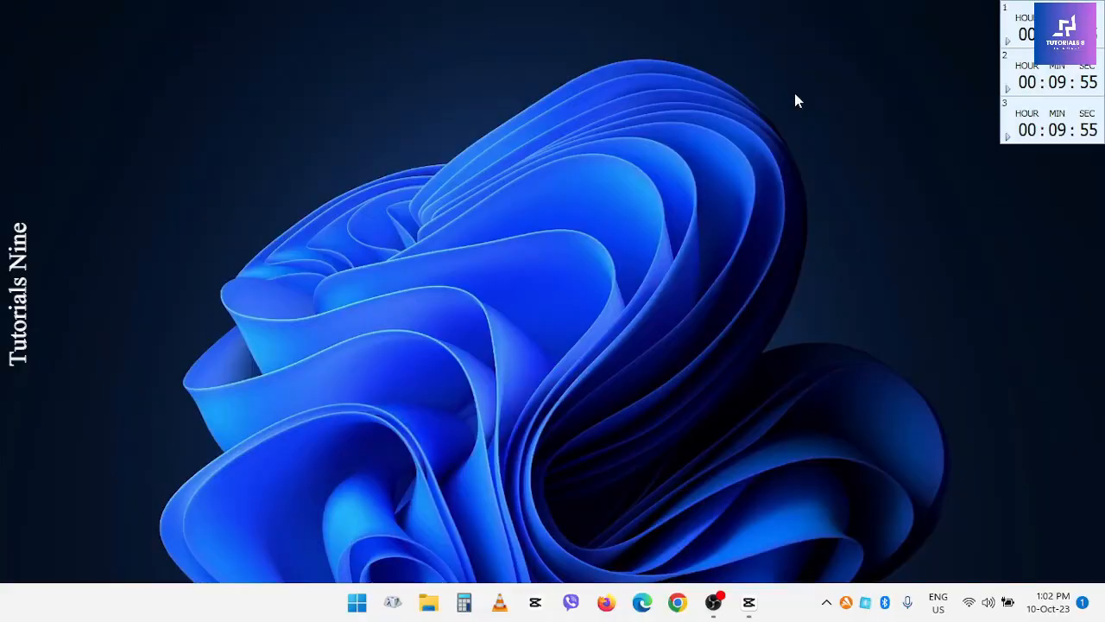
Step: Switch to CapCut, create a new project and import the Facebook, Girl and Money video clips from the Desktop
left_click(749, 601)
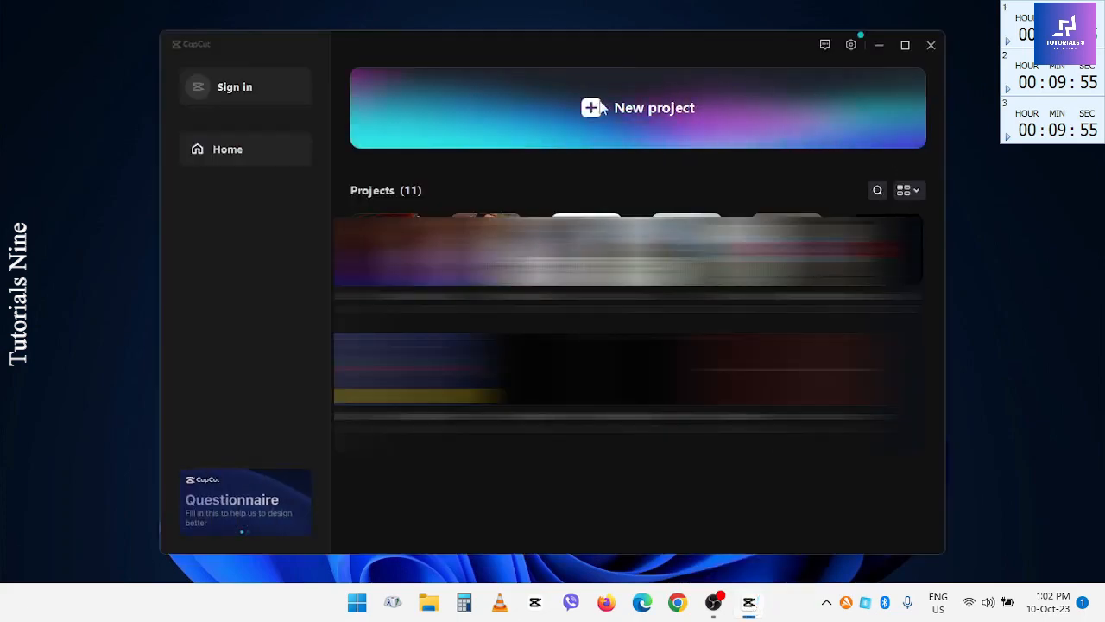
left_click(682, 110)
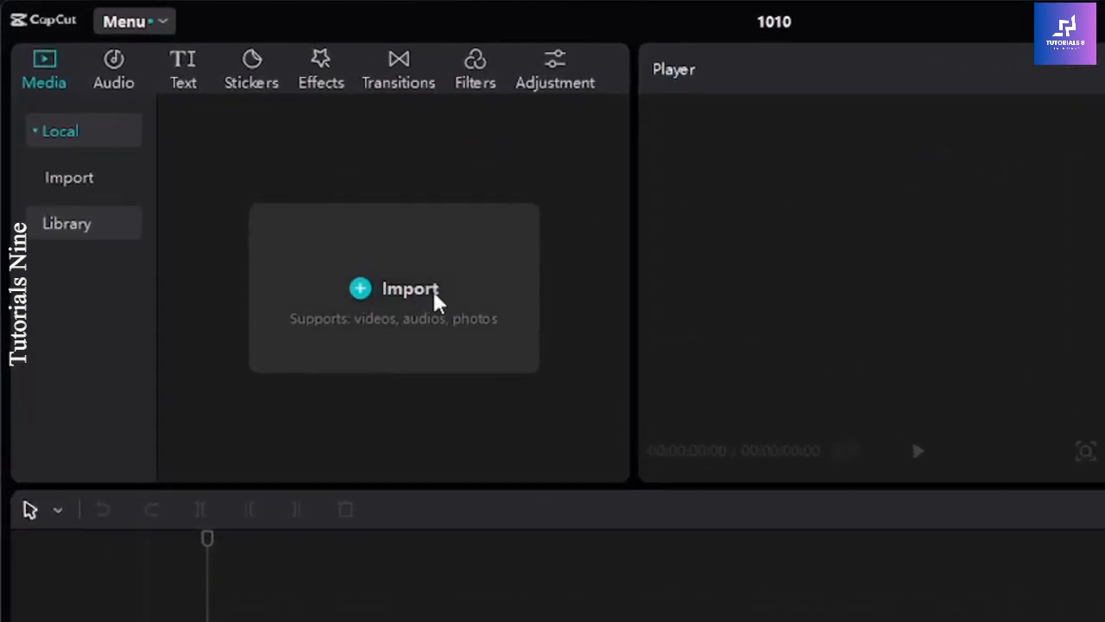
left_click(432, 288)
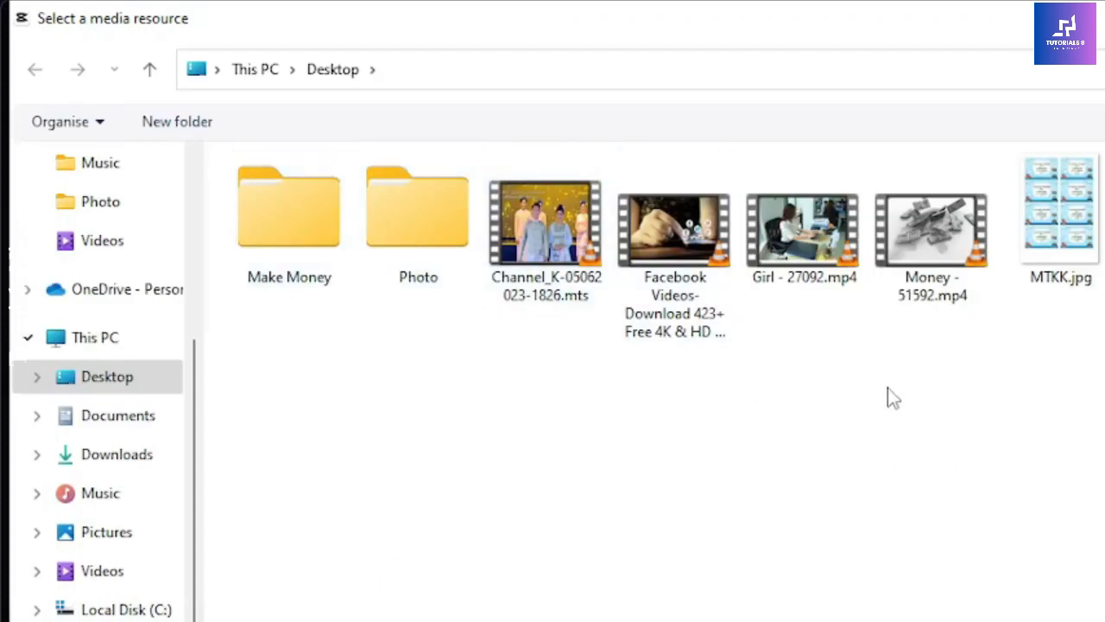
left_click_drag(893, 397, 695, 193)
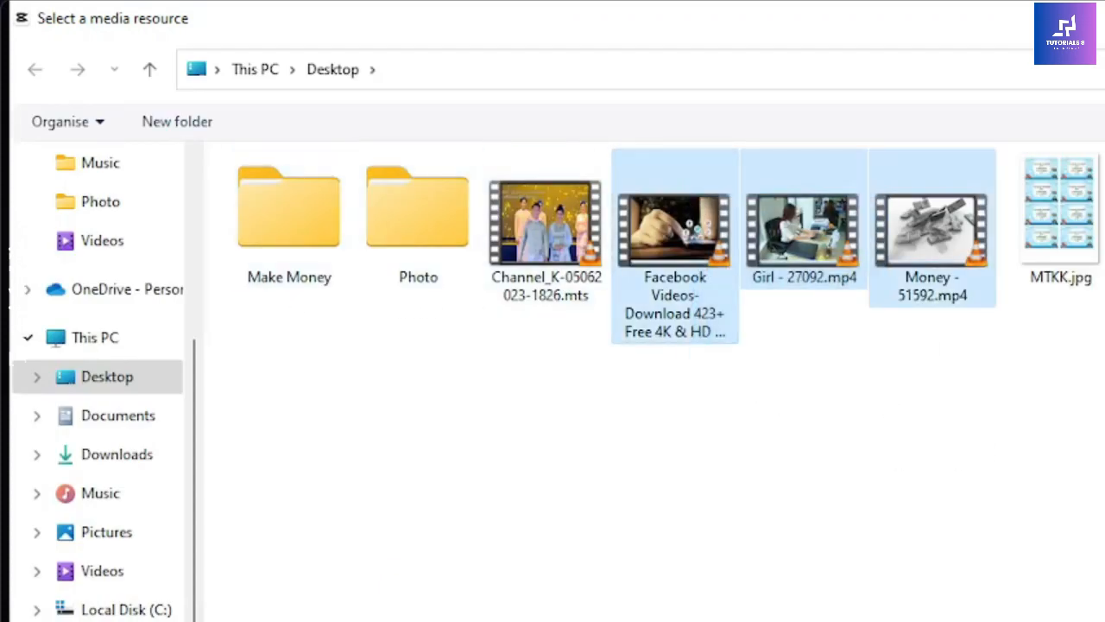
left_click(1099, 605)
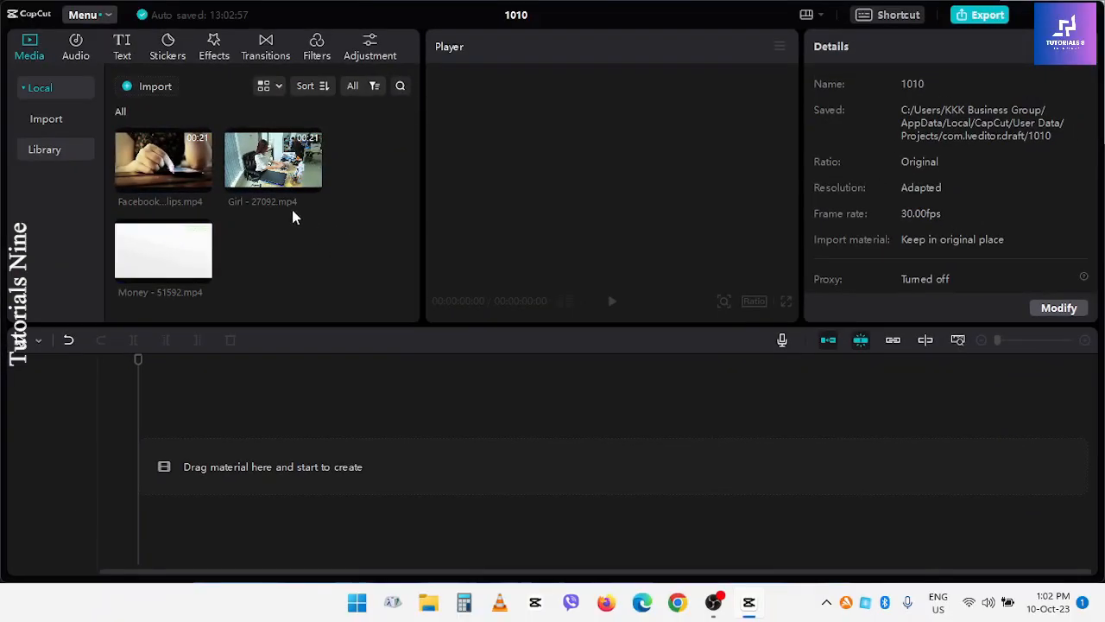
Step: Place the Facebook clip on the main timeline track, followed directly by the Girl - 27092.mp4 clip
left_click_drag(182, 156, 242, 463)
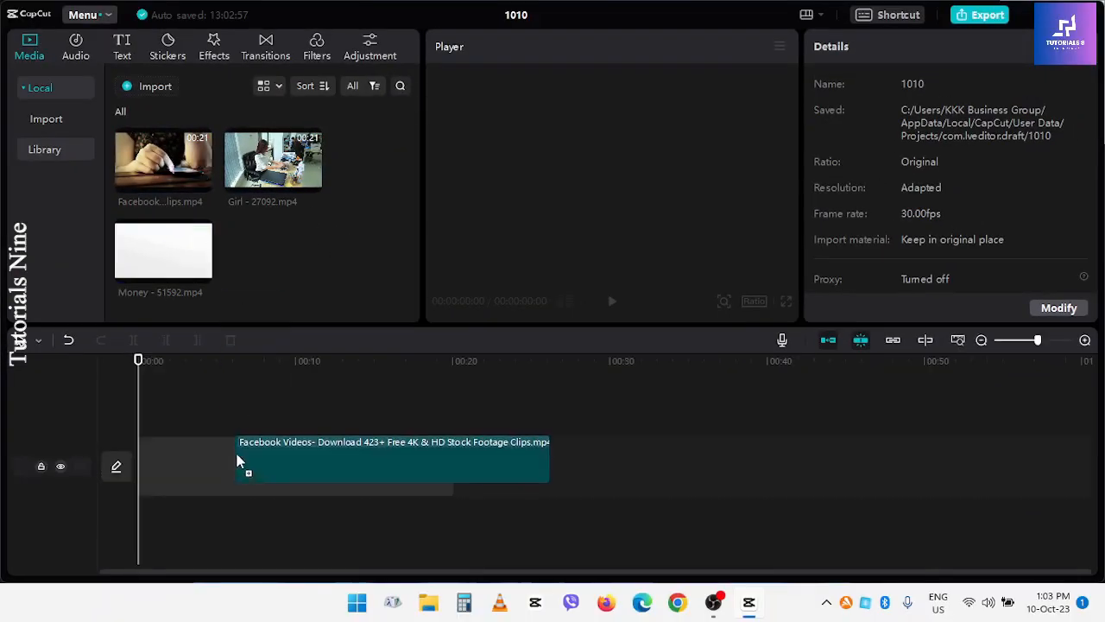
left_click_drag(539, 372, 497, 459)
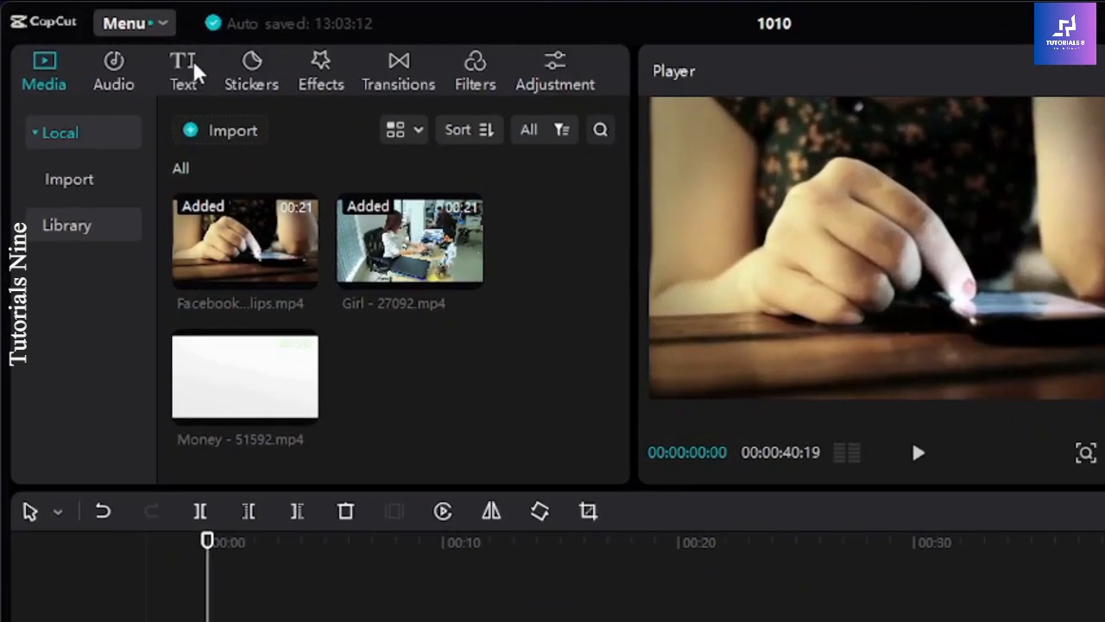
Step: Add a default text clip above the first video at the start of the timeline and select it in the preview
left_click(193, 71)
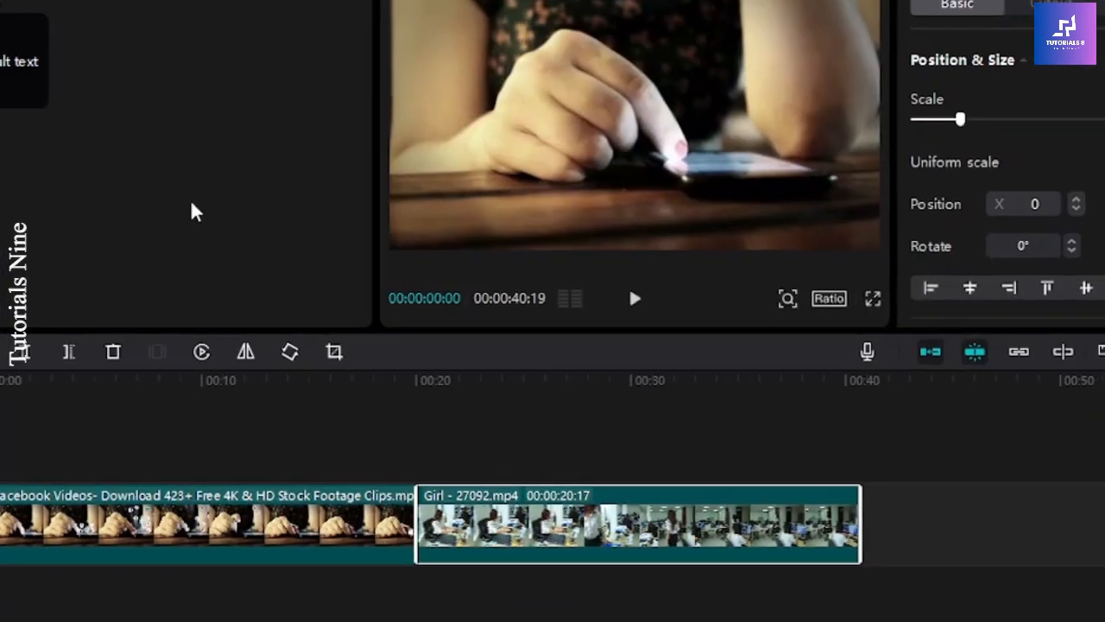
mouse_move(226, 205)
left_click_drag(151, 145, 144, 421)
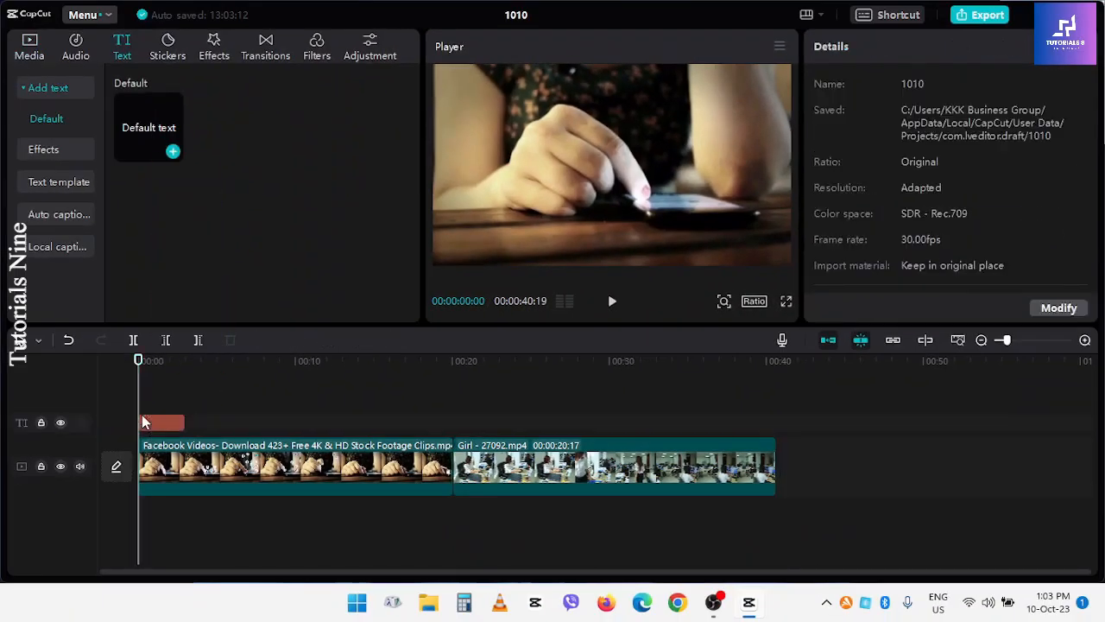
left_click(628, 169)
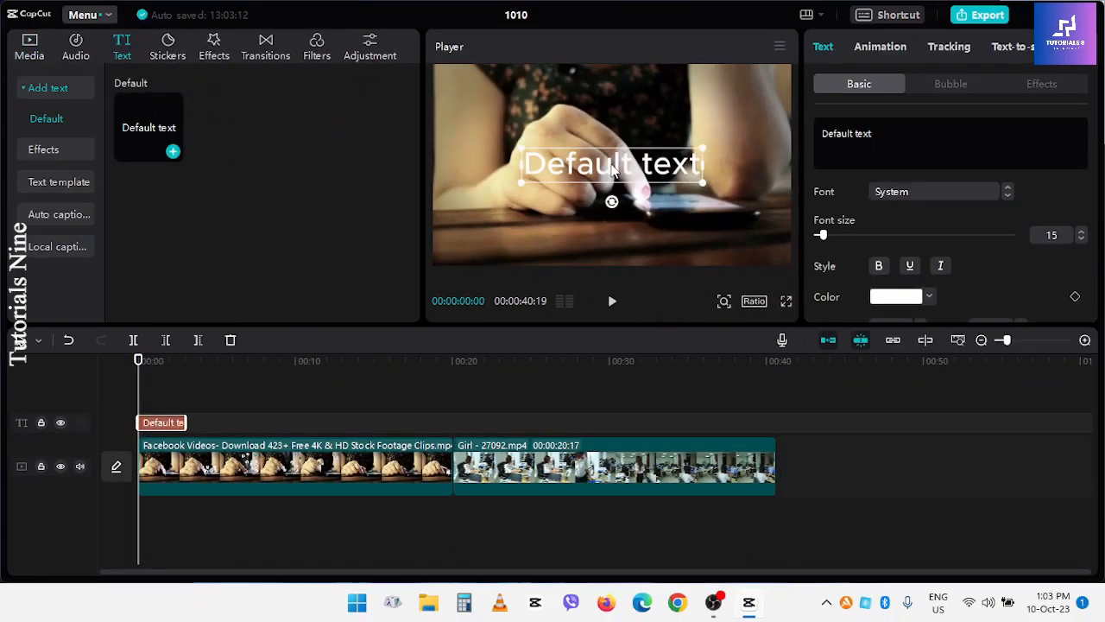
left_click_drag(615, 170, 615, 166)
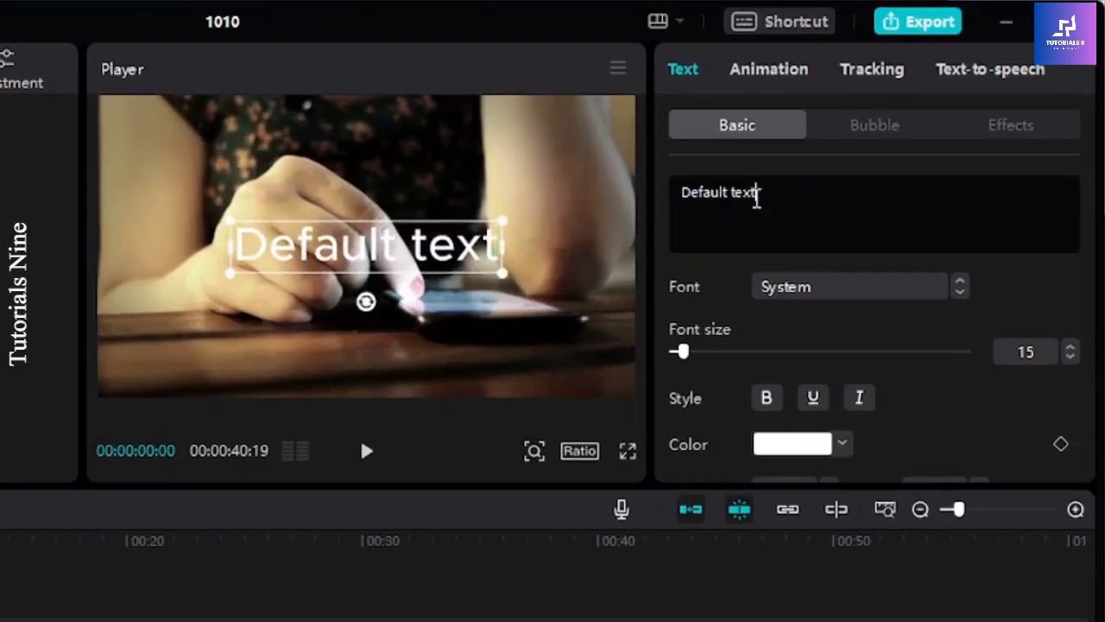
Step: Replace the default text with a single hyphen and set its font size to 300
left_click_drag(872, 137, 817, 132)
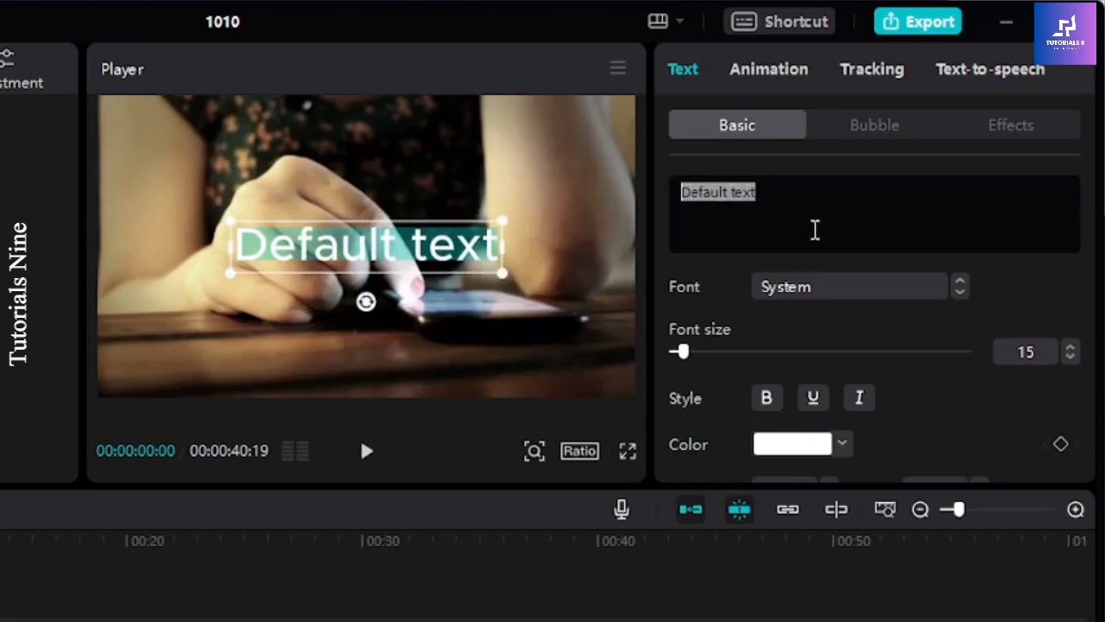
key("BackSpace")
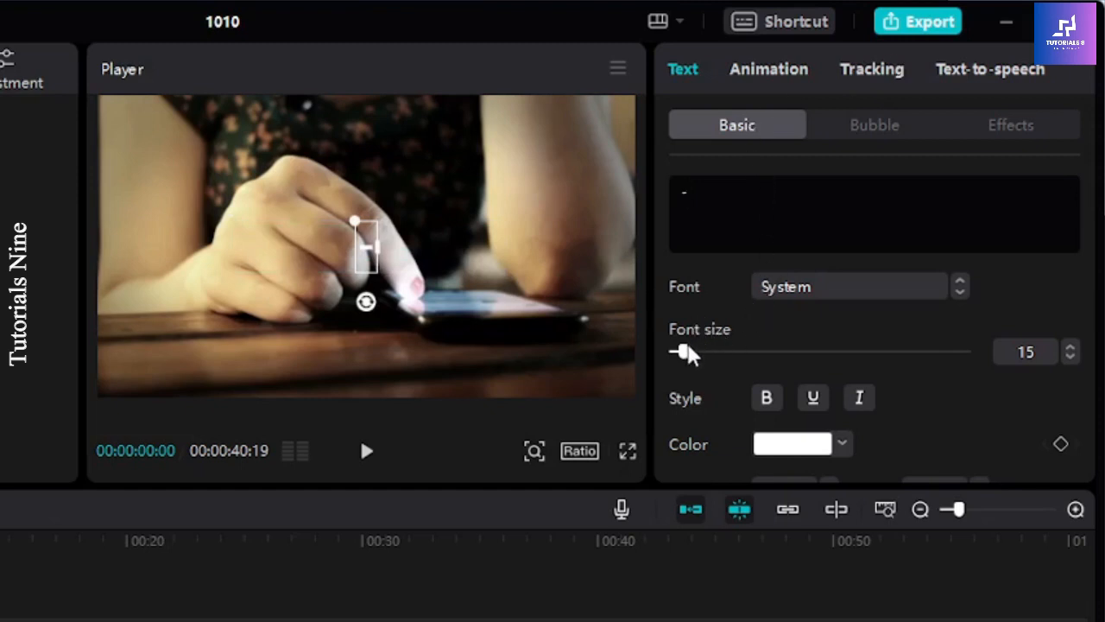
left_click_drag(688, 343, 980, 384)
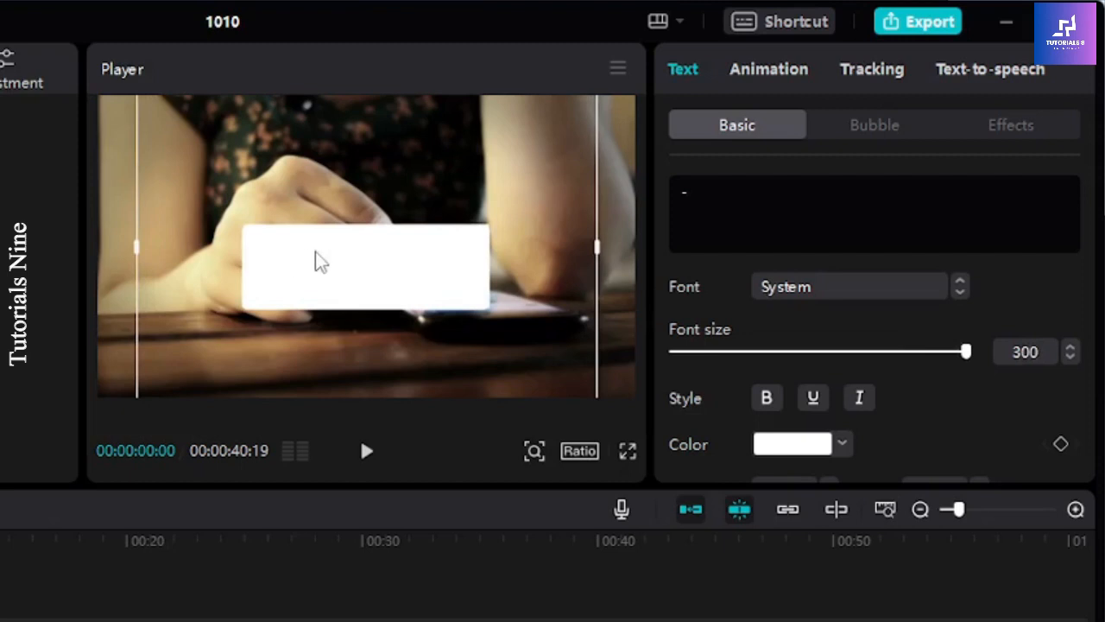
Step: Change the hyphen's text color to green, hex 08C606
scroll(873, 423, "down", 2)
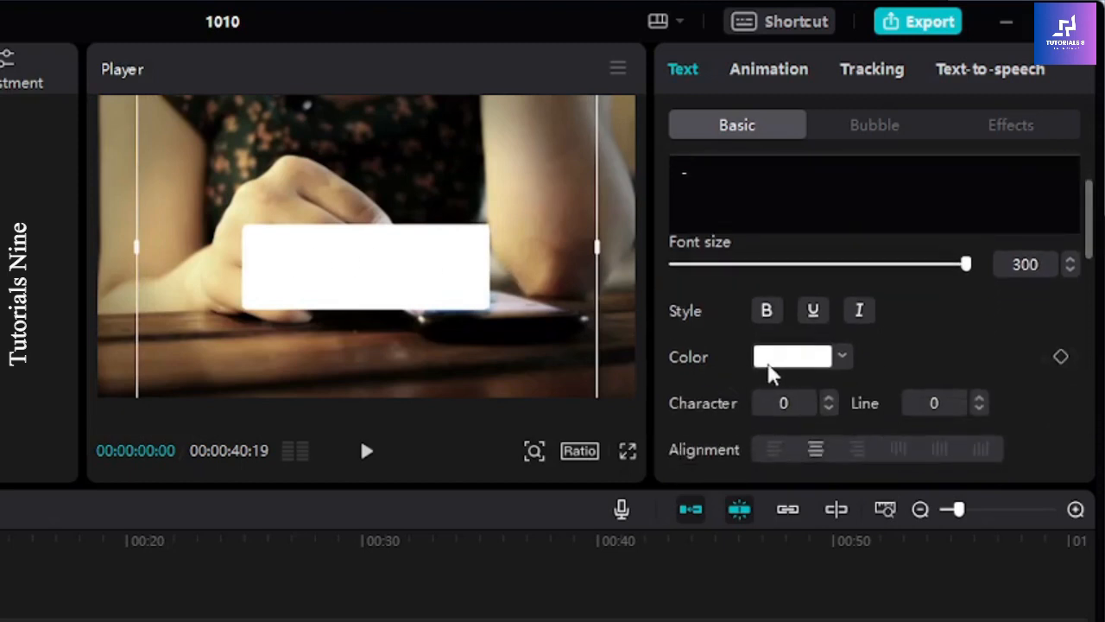
left_click(801, 363)
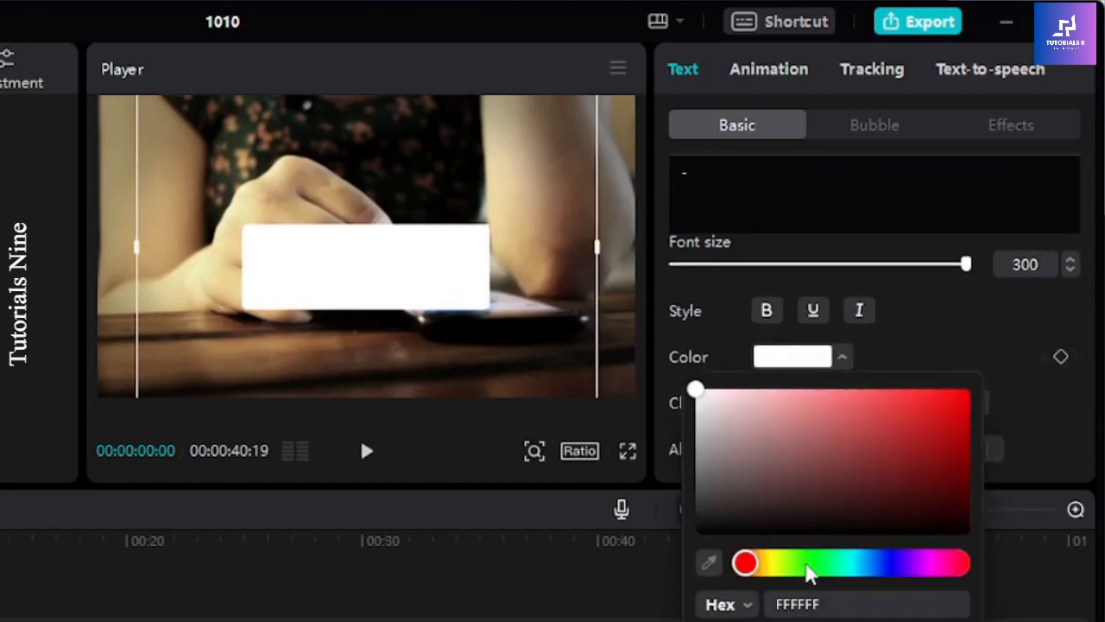
left_click_drag(809, 563, 824, 563)
left_click(964, 423)
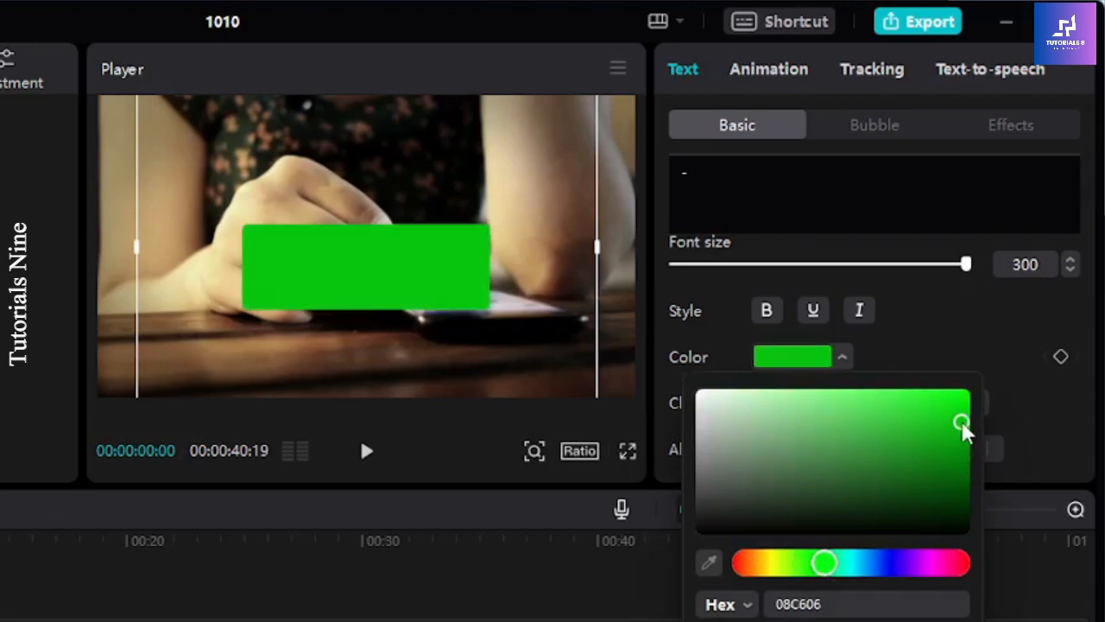
left_click(987, 325)
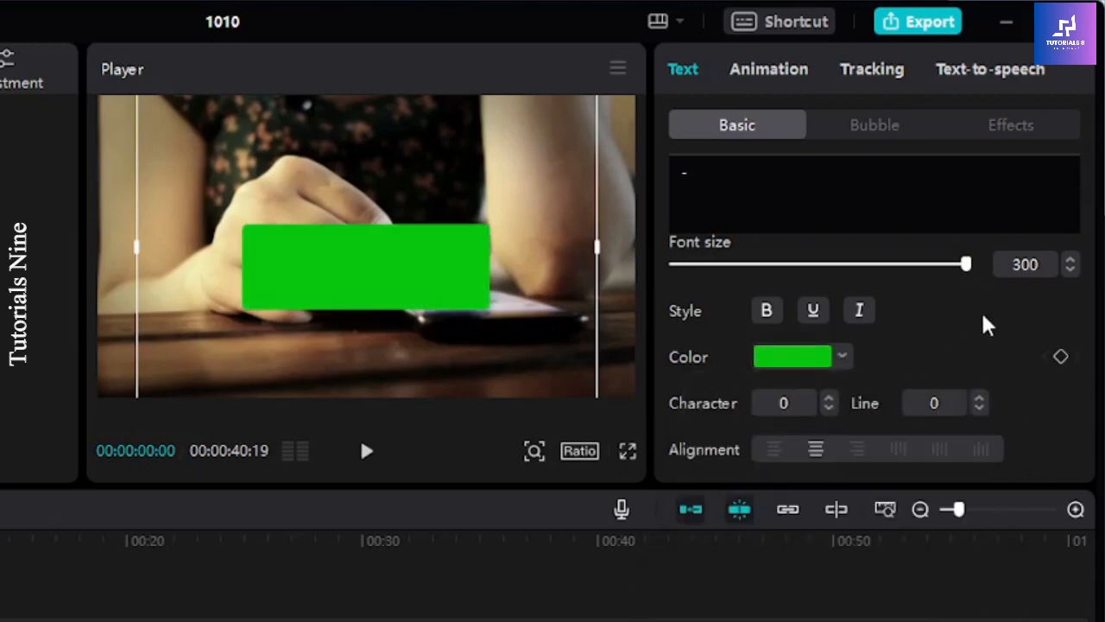
Step: Turn off uniform scale for the green bar and set its scale width to 219% and scale height to 8%
scroll(987, 324, "down", 2)
scroll(987, 325, "down", 4)
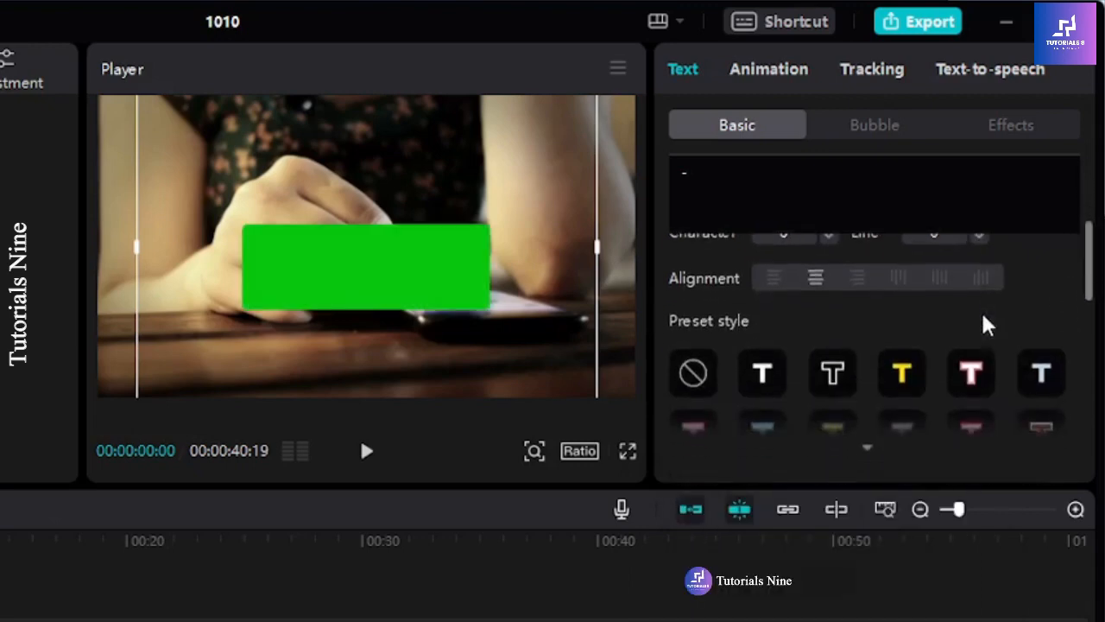
scroll(987, 325, "down", 3)
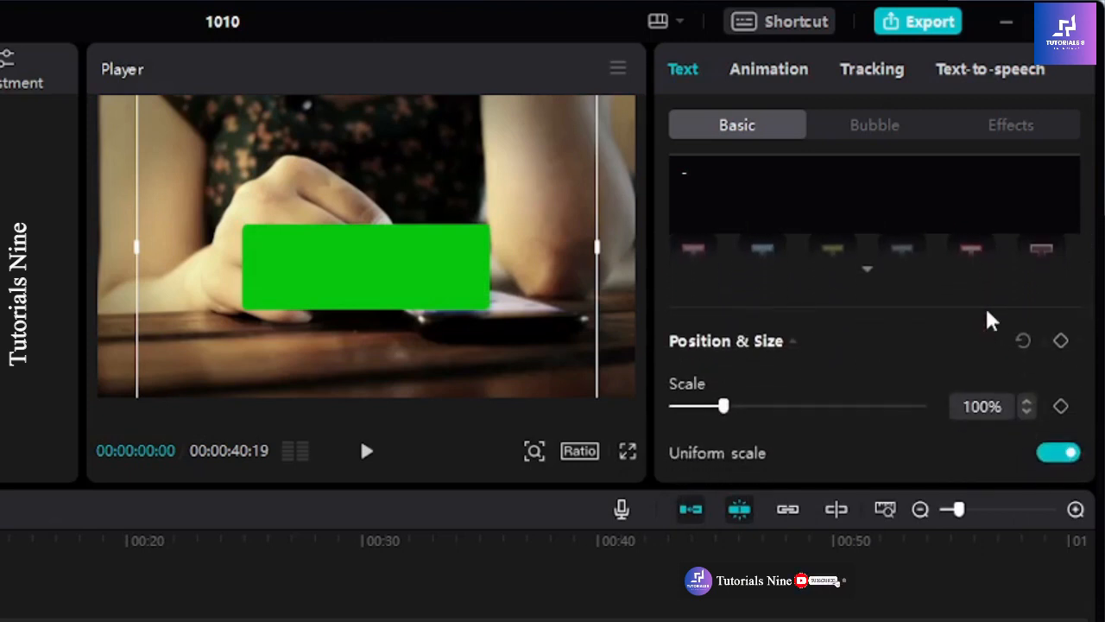
scroll(760, 393, "down", 2)
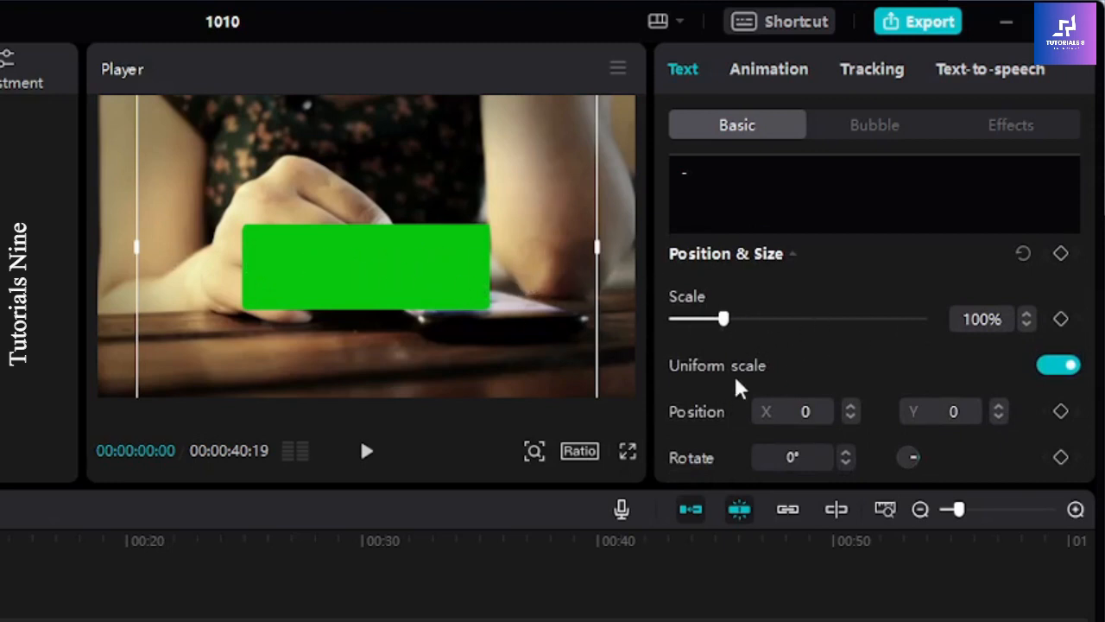
left_click(1058, 365)
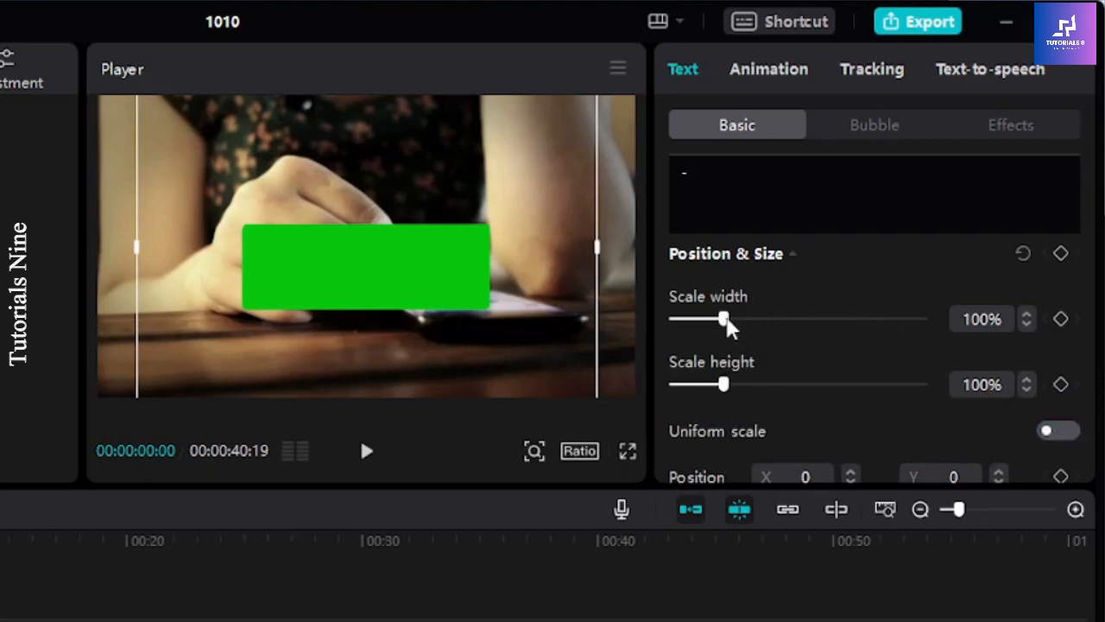
left_click_drag(728, 325, 791, 342)
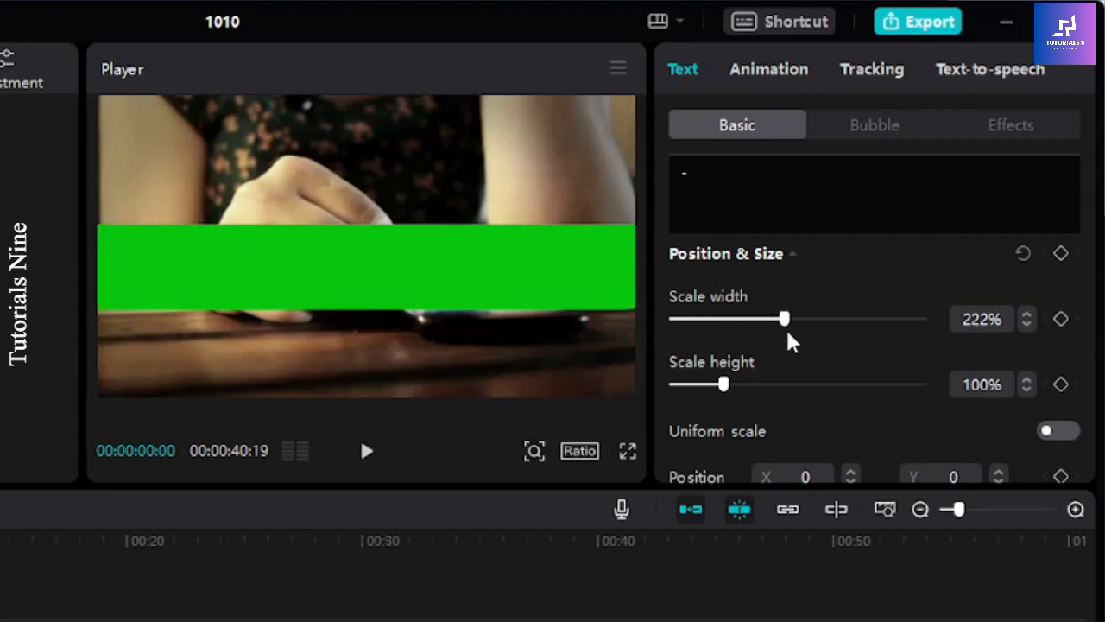
mouse_move(788, 325)
left_mouse_down()
mouse_move(755, 319)
mouse_move(784, 321)
left_mouse_up()
left_click_drag(727, 386, 681, 379)
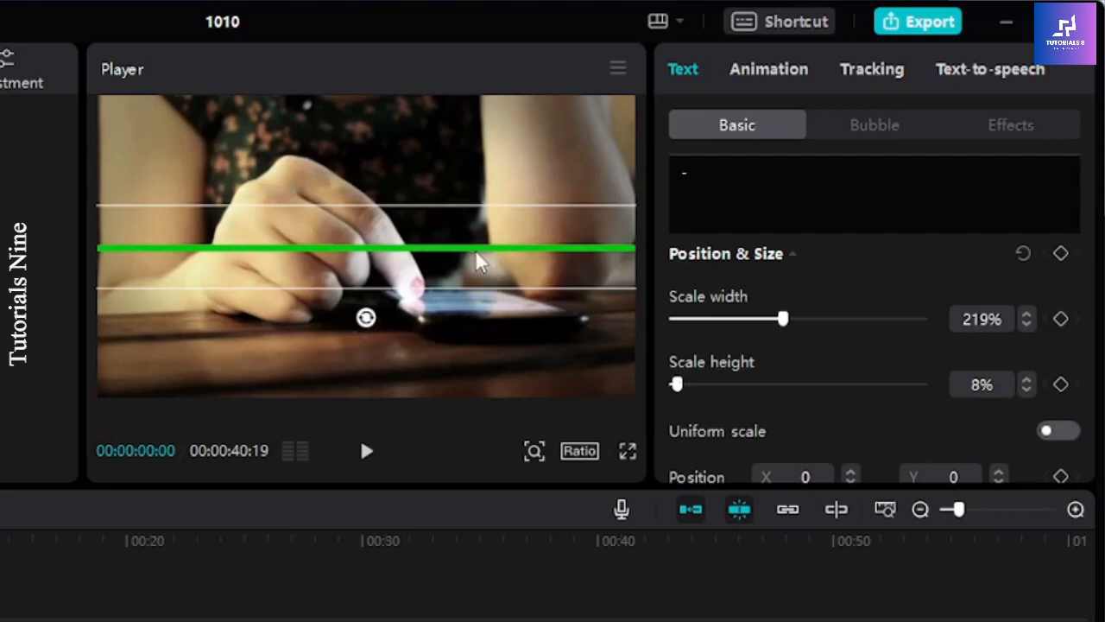
Step: Move the green bar to the lower edge of the video frame, at about Y -1037, and add a position keyframe at 00:00:00:00
left_click_drag(477, 253, 476, 405)
scroll(672, 337, "down", 3)
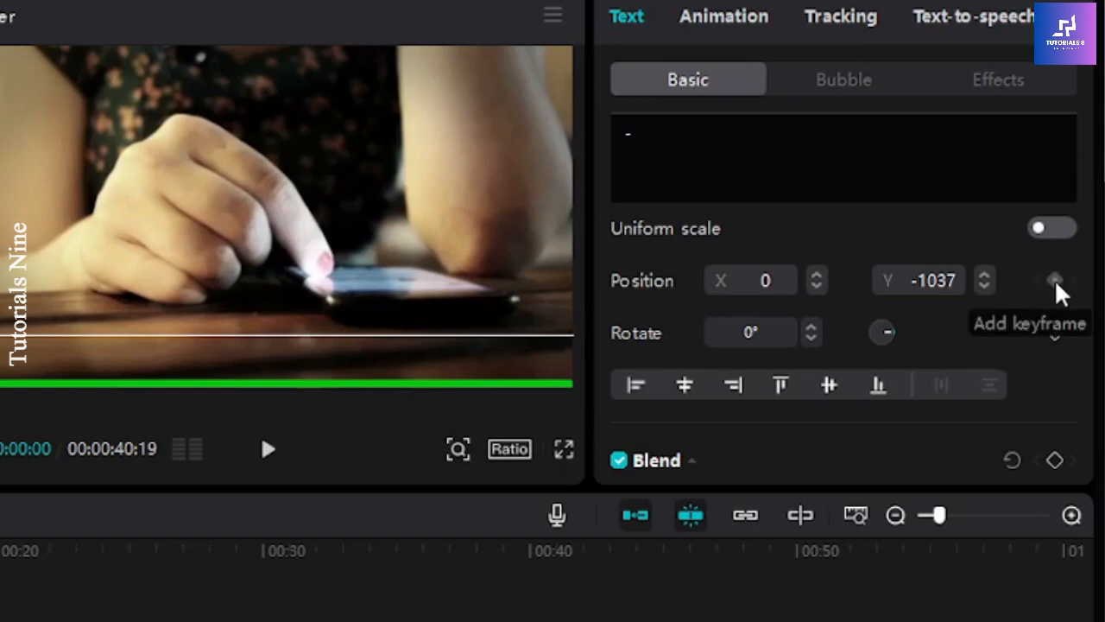
left_click(1055, 281)
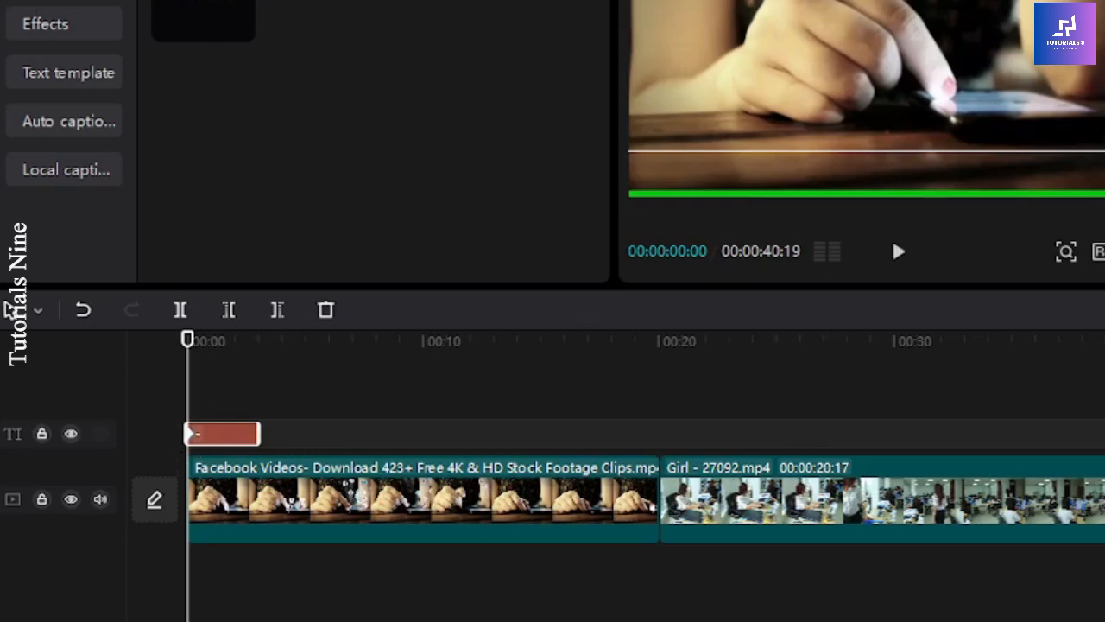
Step: Try X positions of -2400 and -2600 for the bar at the starting keyframe
double_click(806, 186)
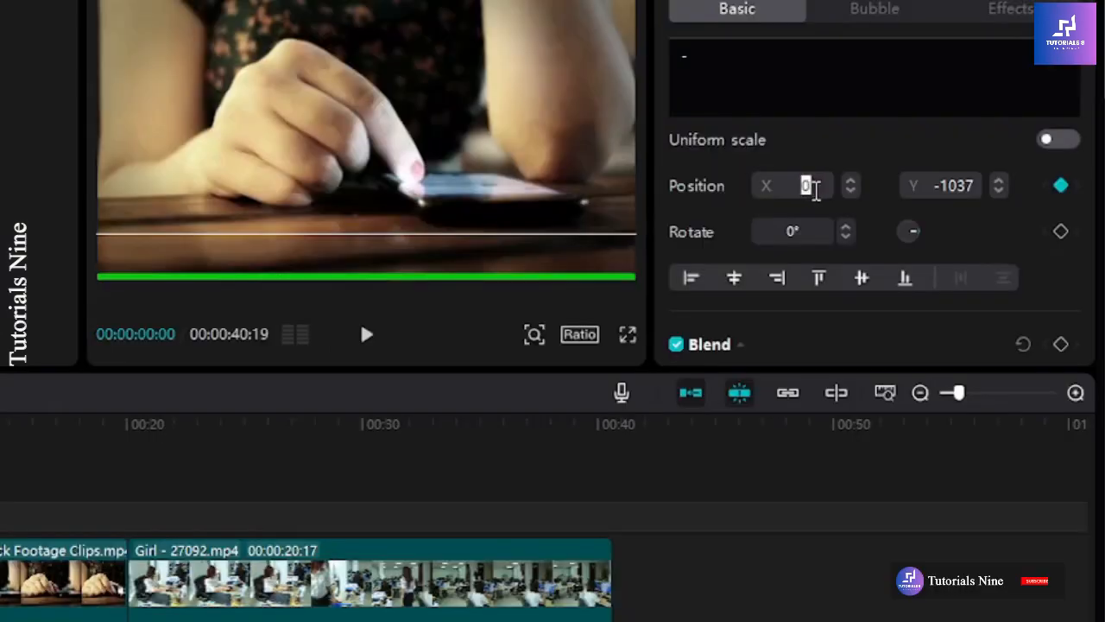
type("-2400")
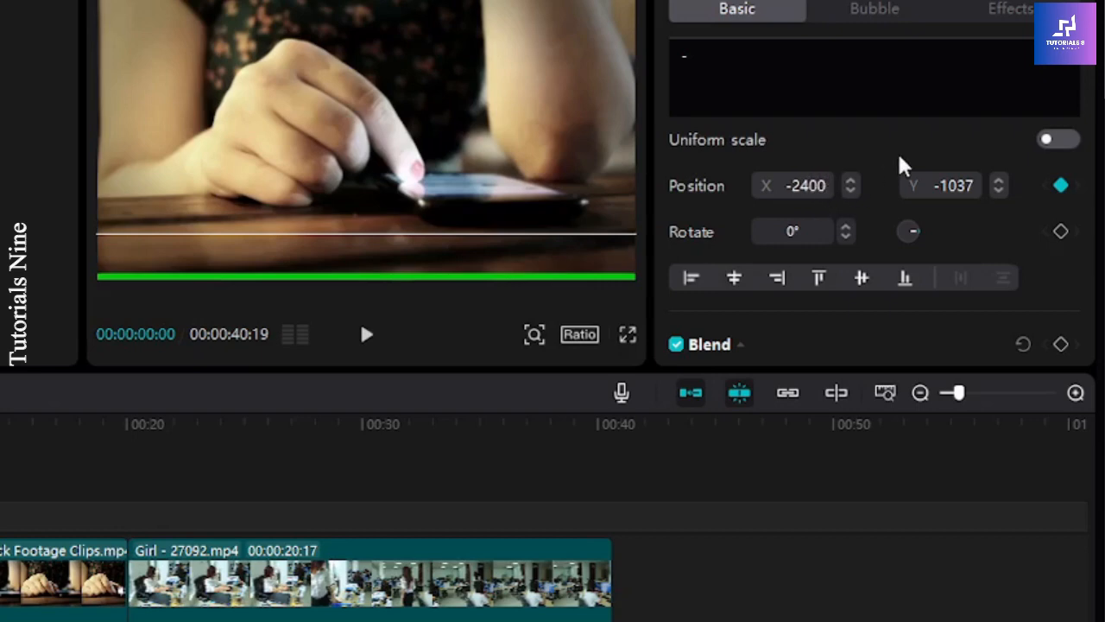
key("Return")
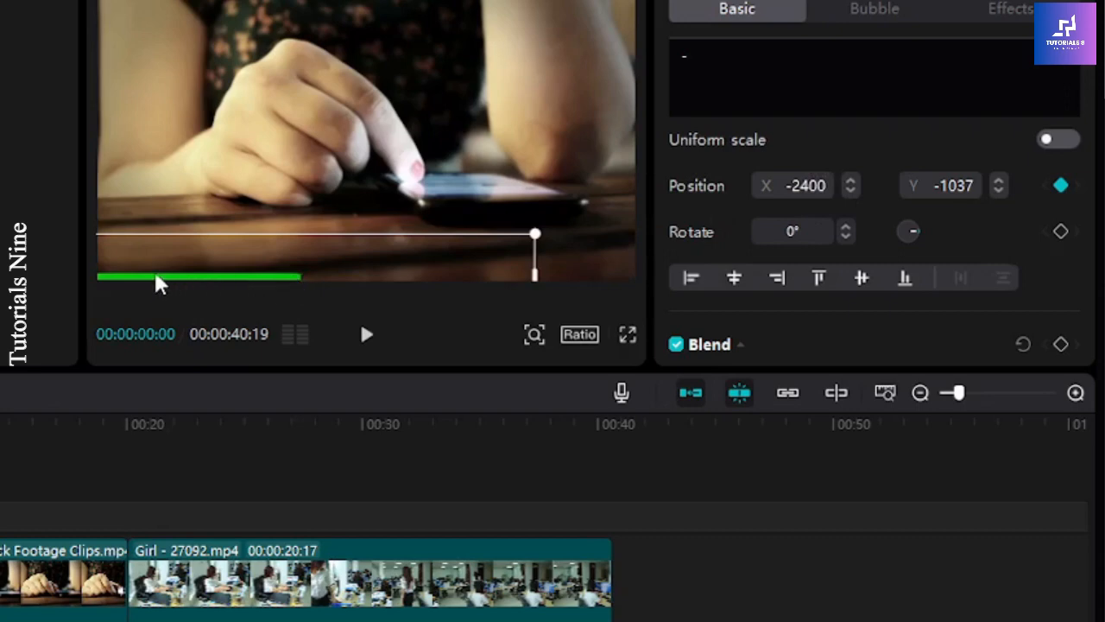
left_click(812, 189)
key("BackSpace")
type("6")
key("Return")
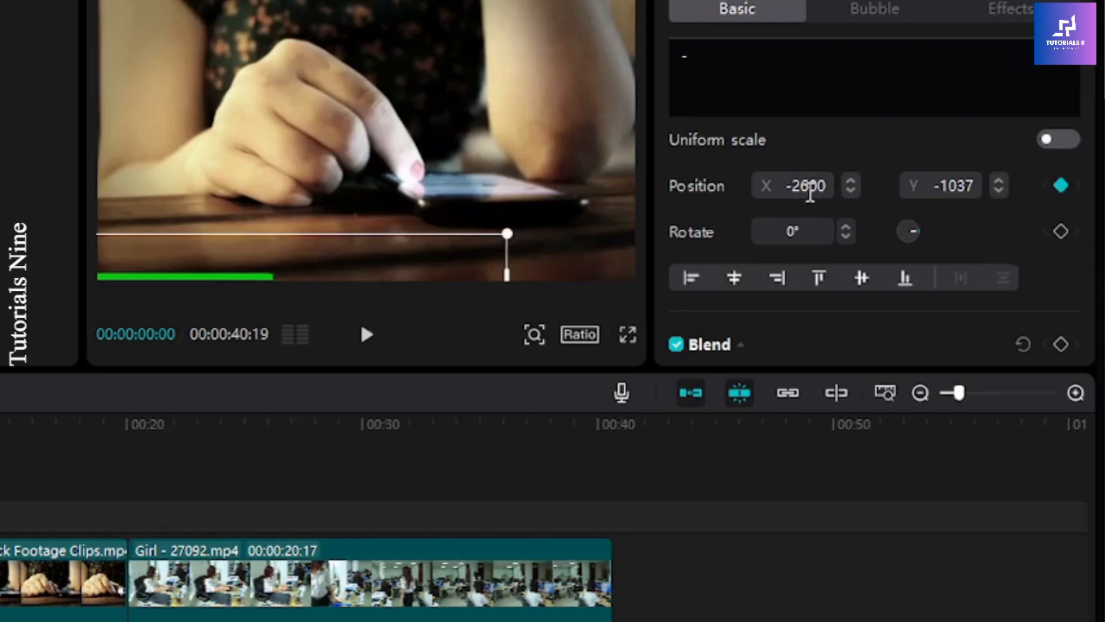
Step: Set the bar's X position to -3850 at the starting keyframe so it begins outside the frame
left_click_drag(827, 185, 798, 176)
type("3800")
key("Return")
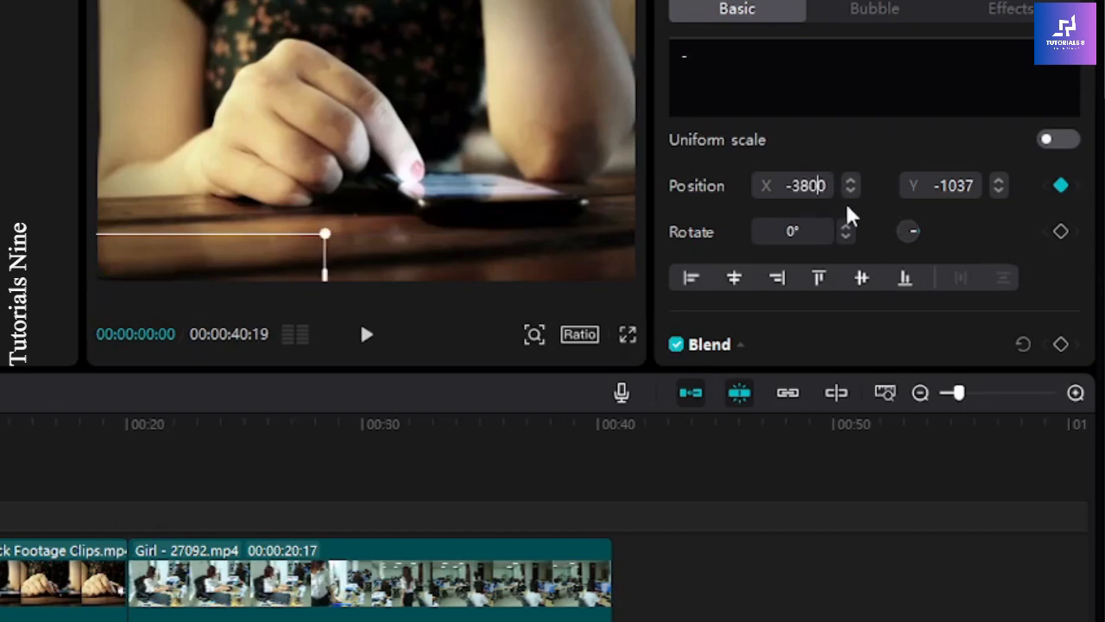
key("BackSpace")
type("5")
key("Return")
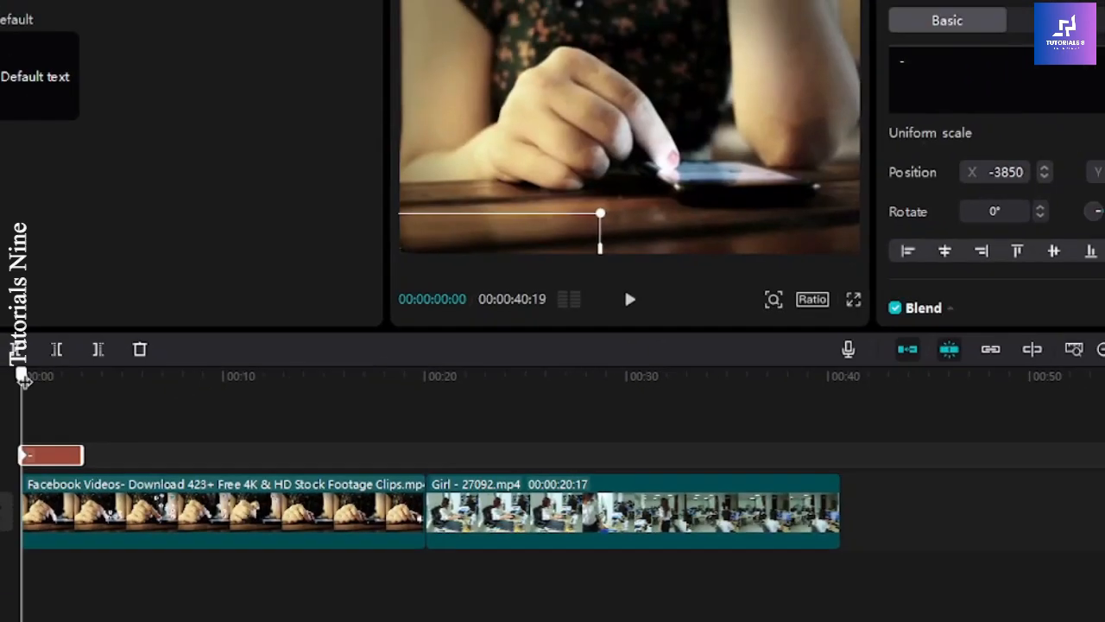
Step: Add an ending position keyframe for the bar at 00:00:03:00 and scrub back through the clip to check its movement
left_click_drag(25, 377, 189, 363)
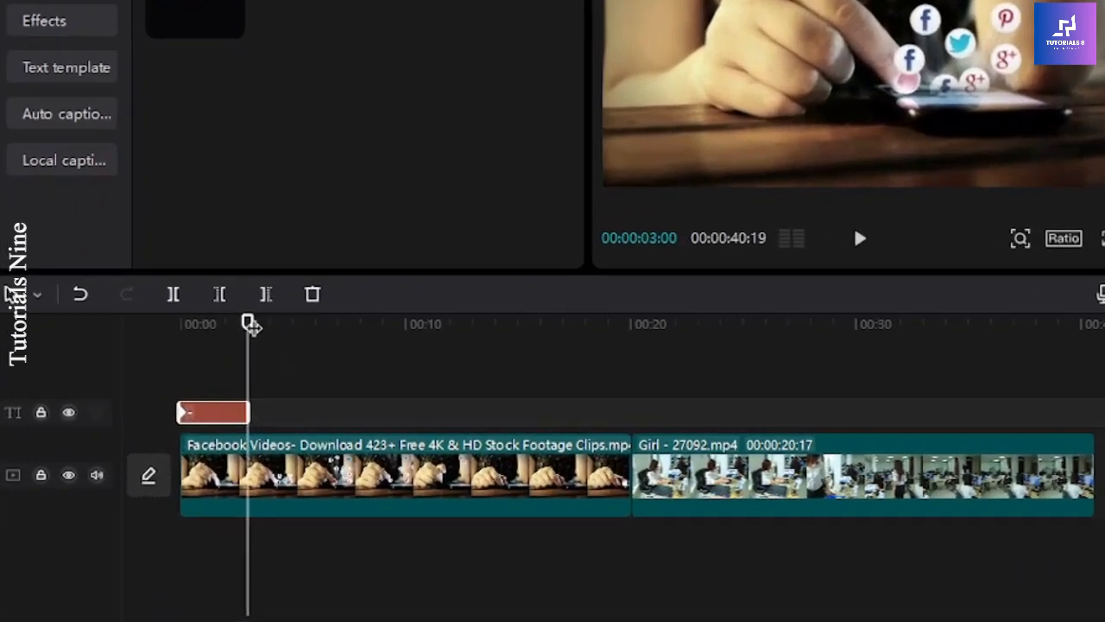
left_click_drag(185, 363, 178, 363)
left_click_drag(249, 322, 256, 323)
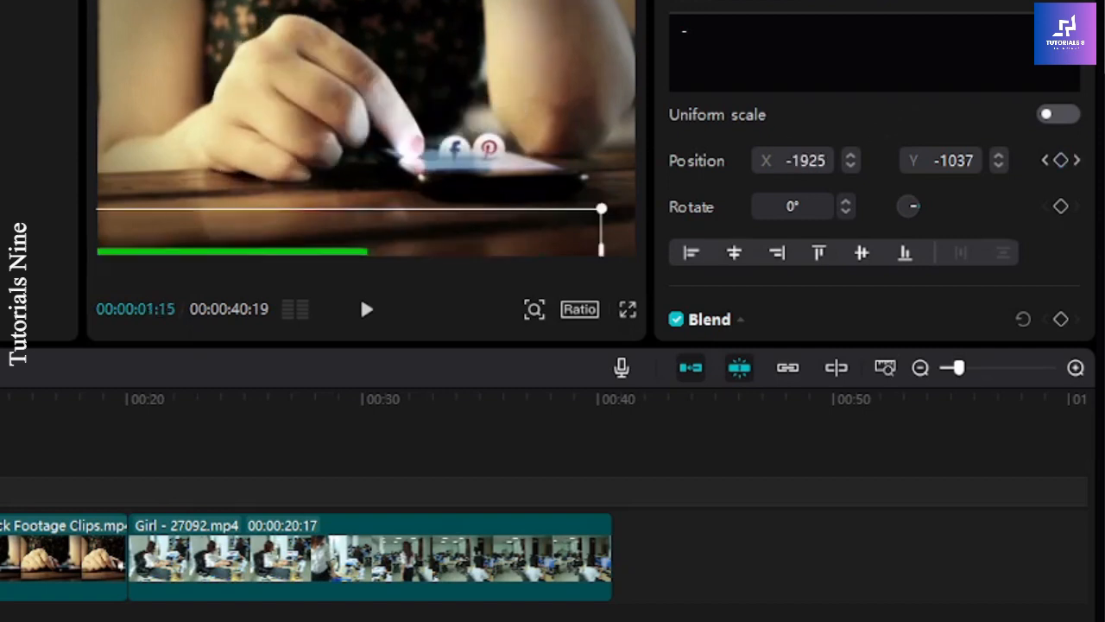
left_click_drag(77, 384, 151, 382)
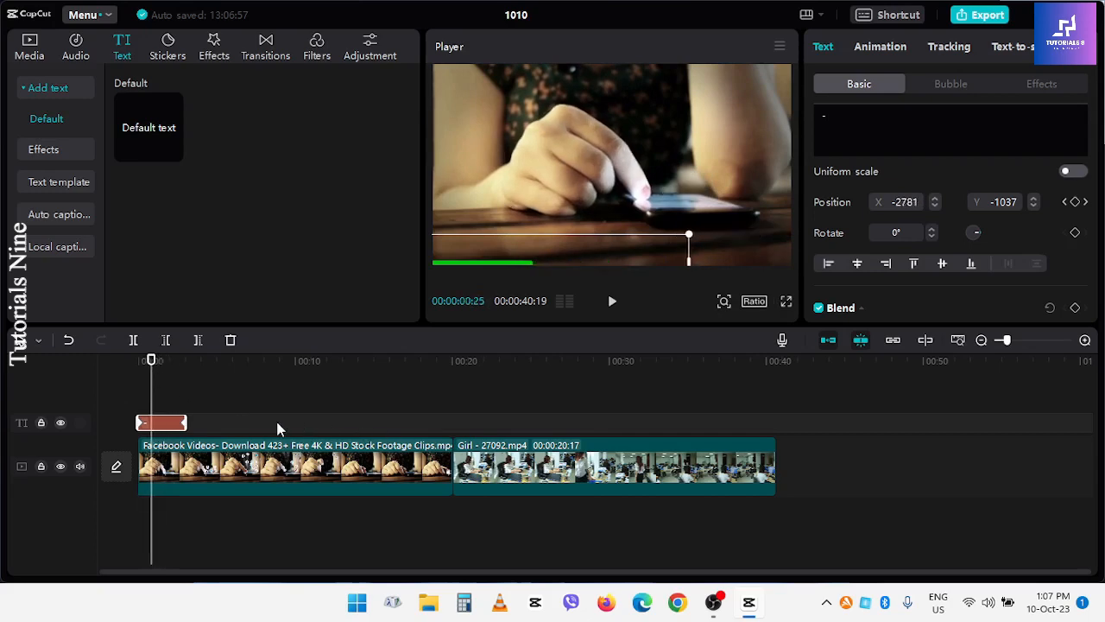
Step: Extend the hyphen text clip to the end of the second video clip and move its ending position keyframe to the text clip's end
left_click_drag(190, 423, 777, 422)
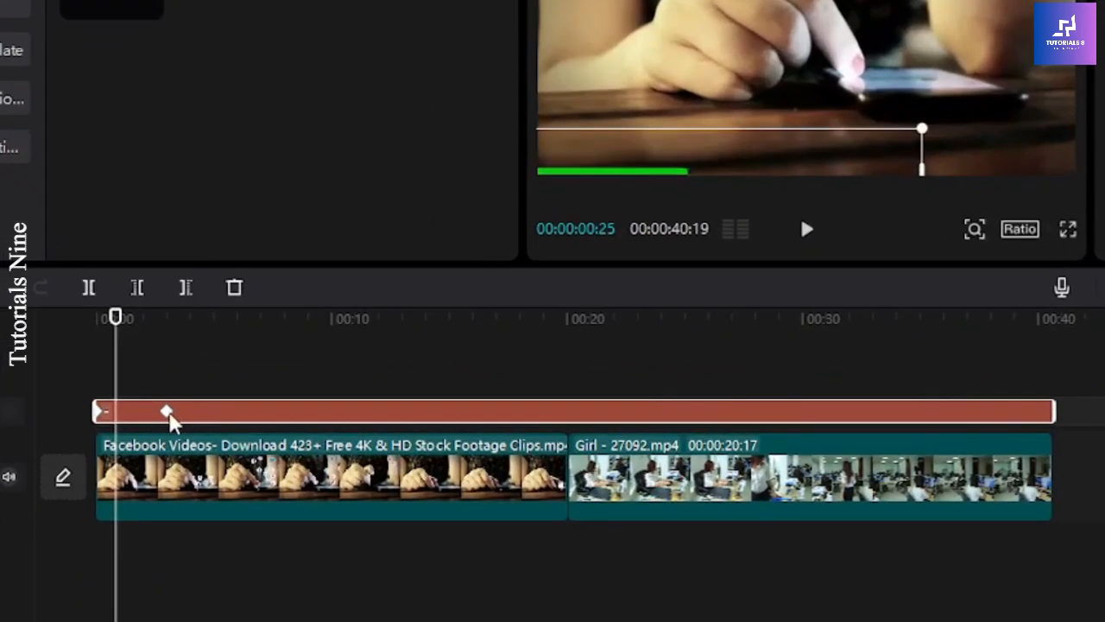
left_click_drag(170, 420, 834, 429)
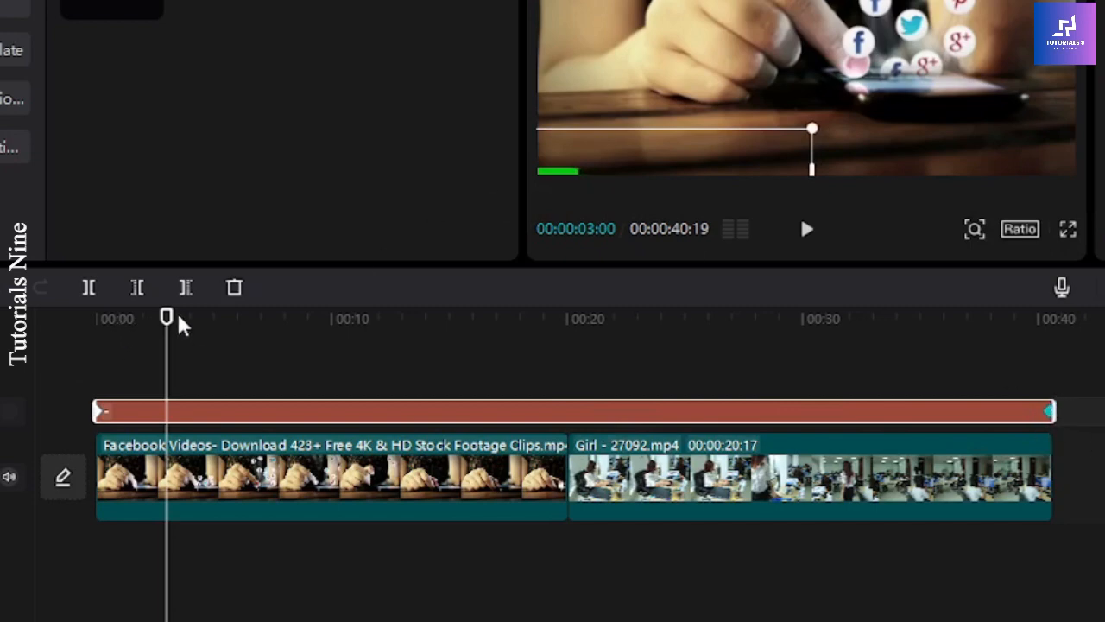
Step: Play the video from 00:00:00:00 and examine the progress bar's movement in the full-screen preview
left_click_drag(182, 324, 55, 323)
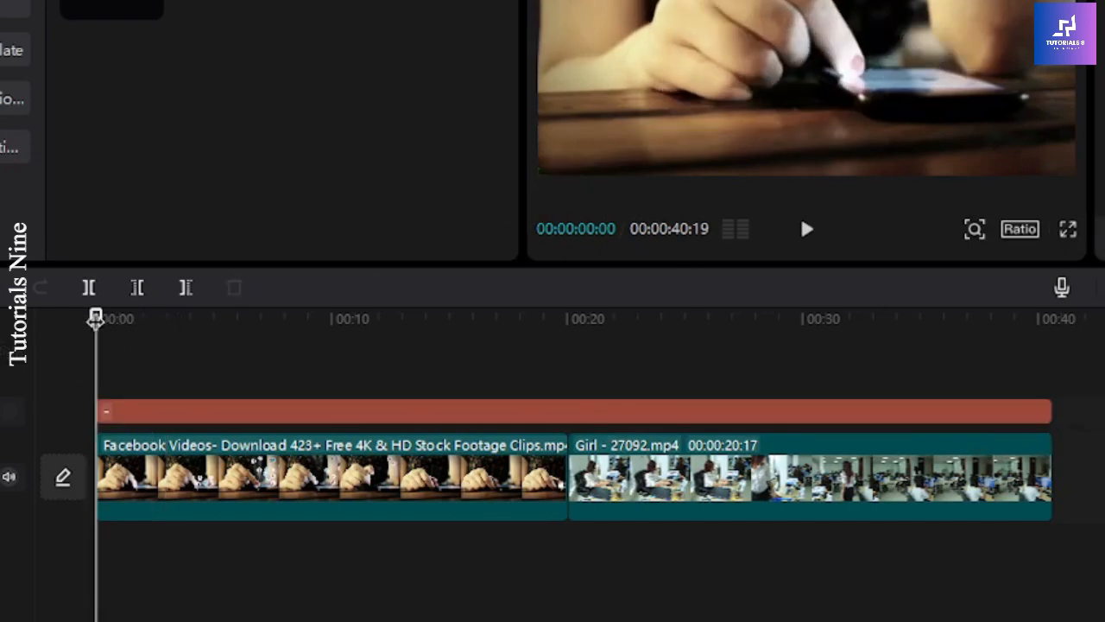
left_click(808, 233)
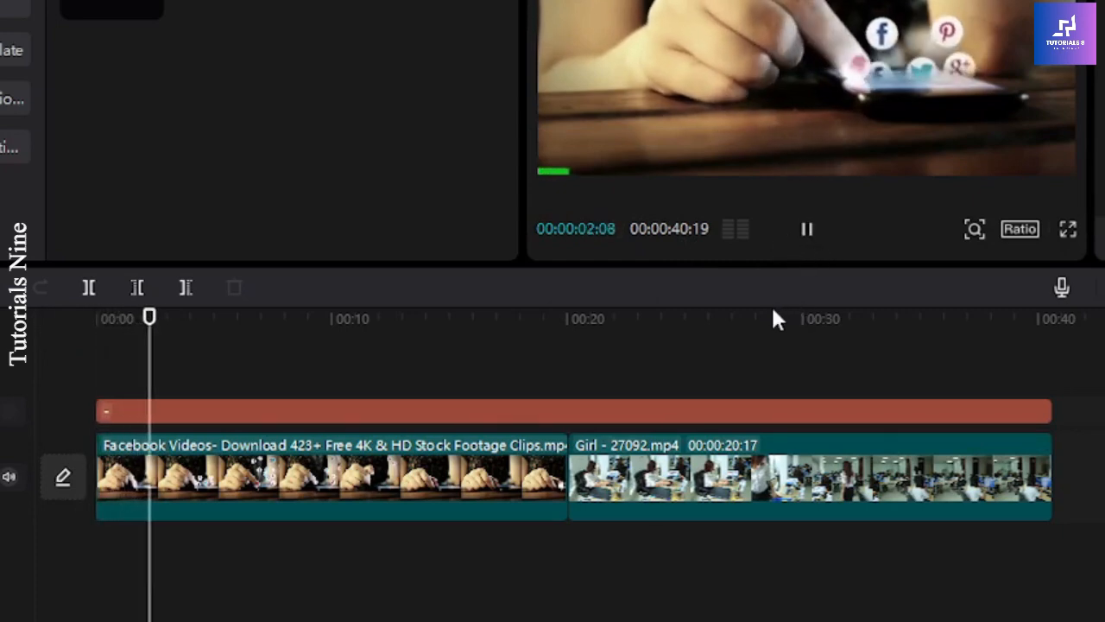
left_click(1069, 229)
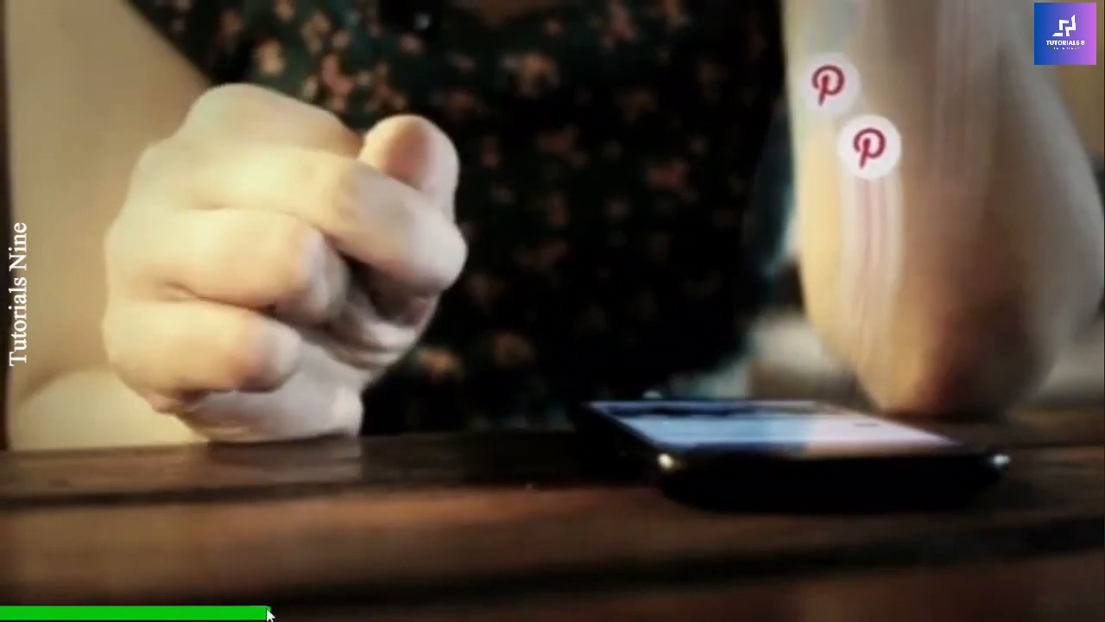
mouse_move(597, 364)
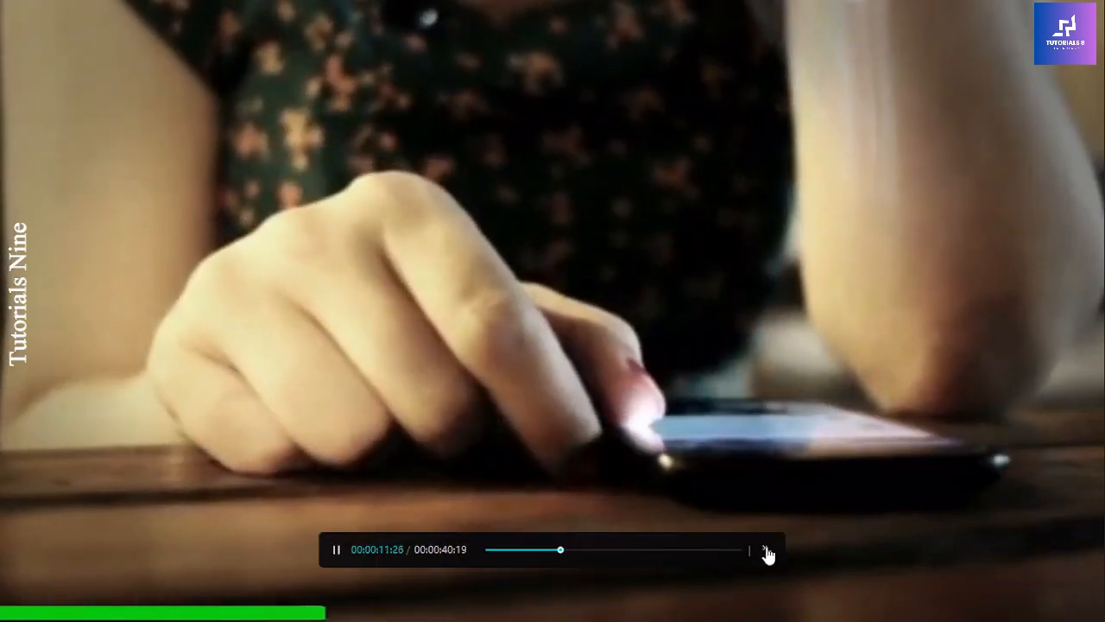
left_click(767, 551)
Step: Check the progress bar's length at various points along the timeline across both video clips
left_click(537, 360)
left_click(613, 361)
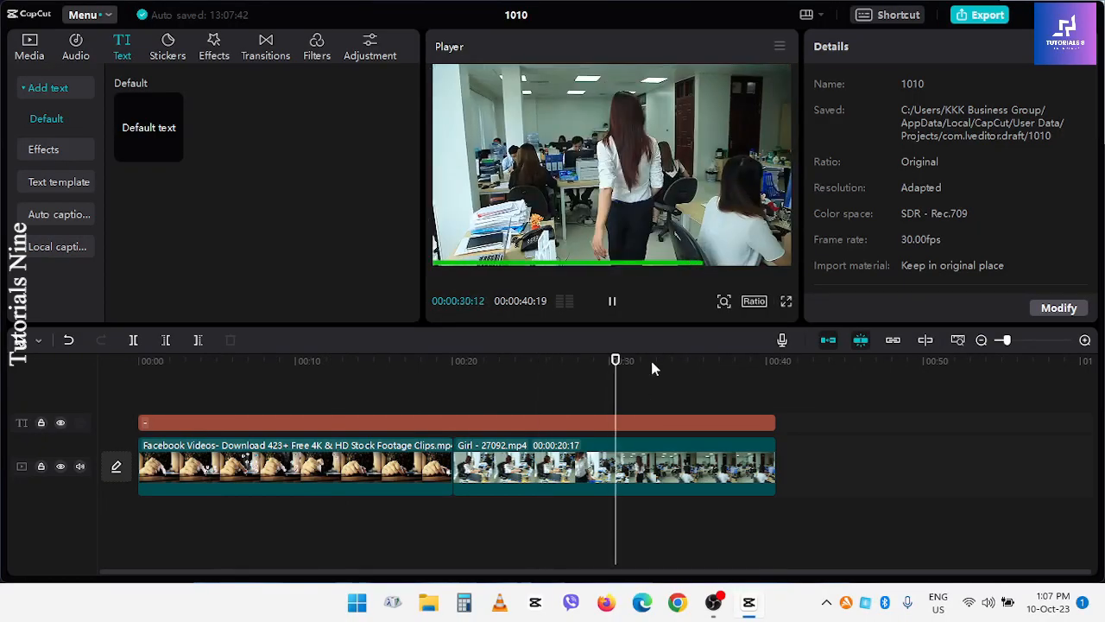
left_click(749, 359)
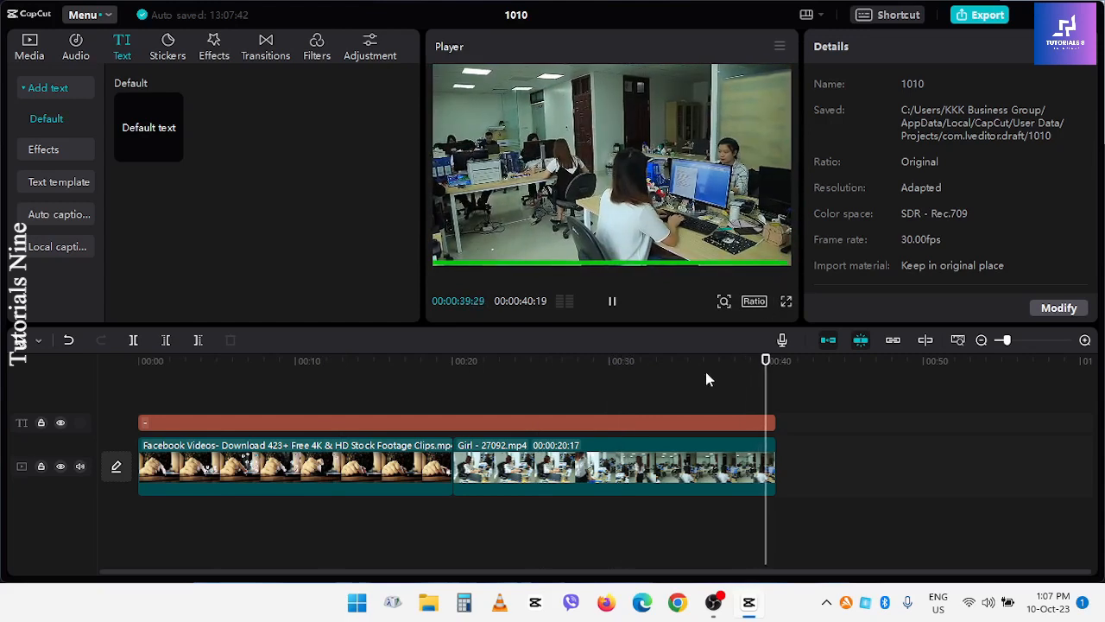
left_click(381, 359)
left_click(260, 359)
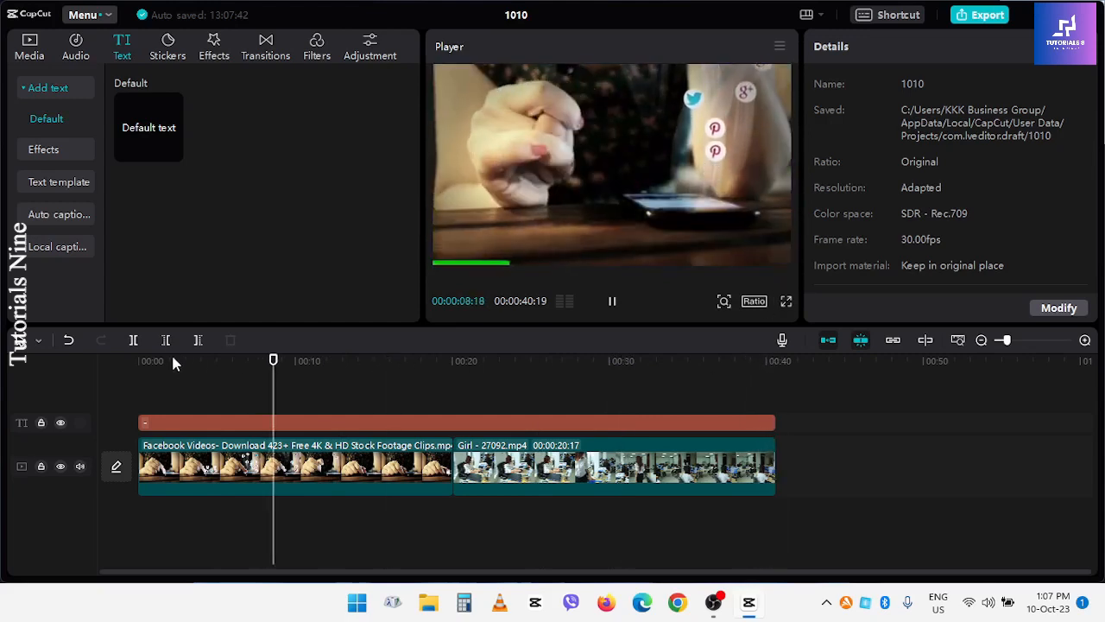
left_click(173, 361)
left_click(574, 361)
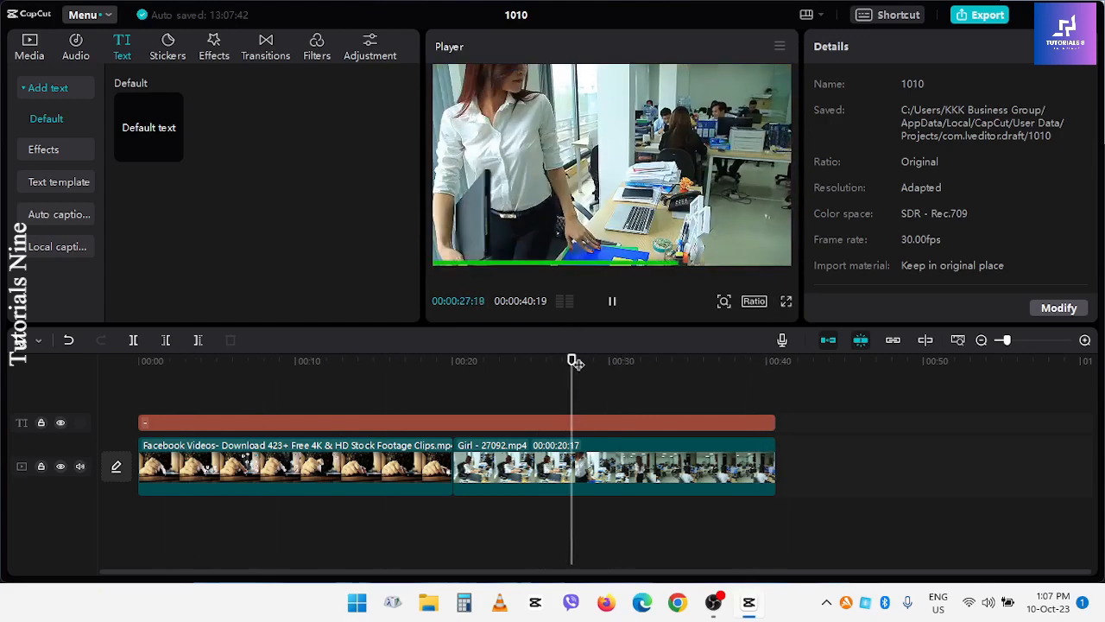
left_click(655, 361)
left_click(716, 360)
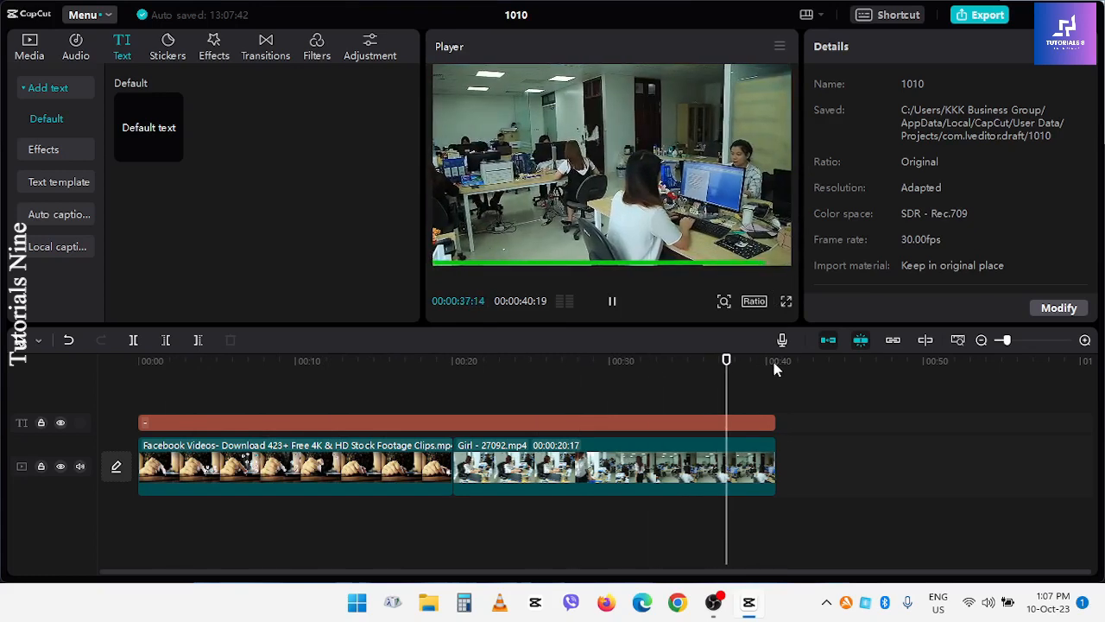
left_click(774, 363)
left_click(694, 363)
left_click(566, 363)
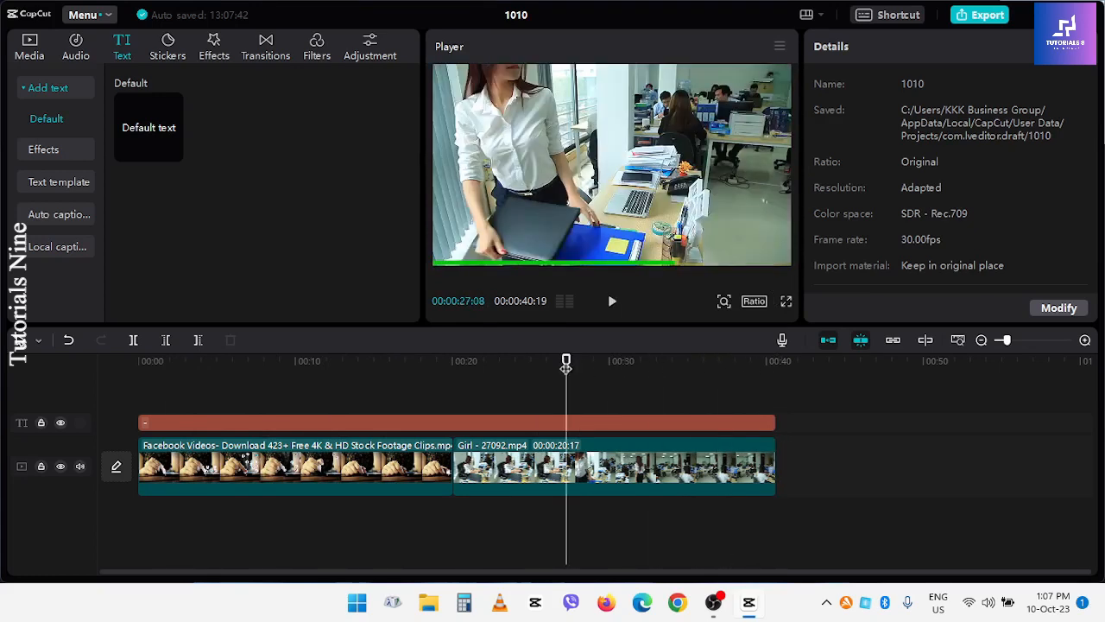
left_click(662, 362)
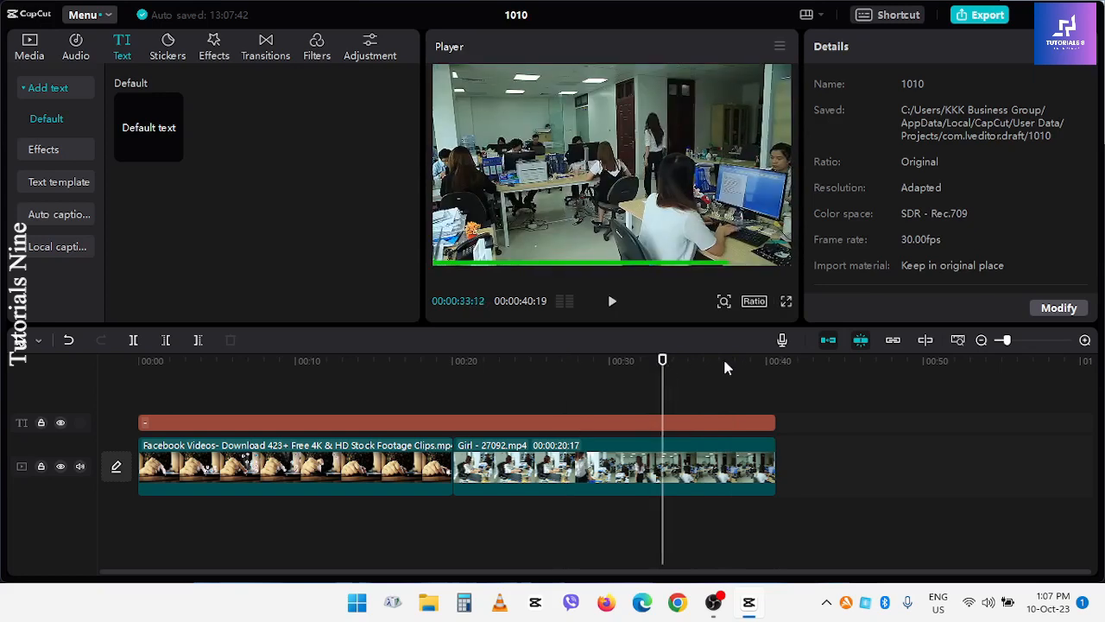
left_click(739, 361)
left_click(418, 363)
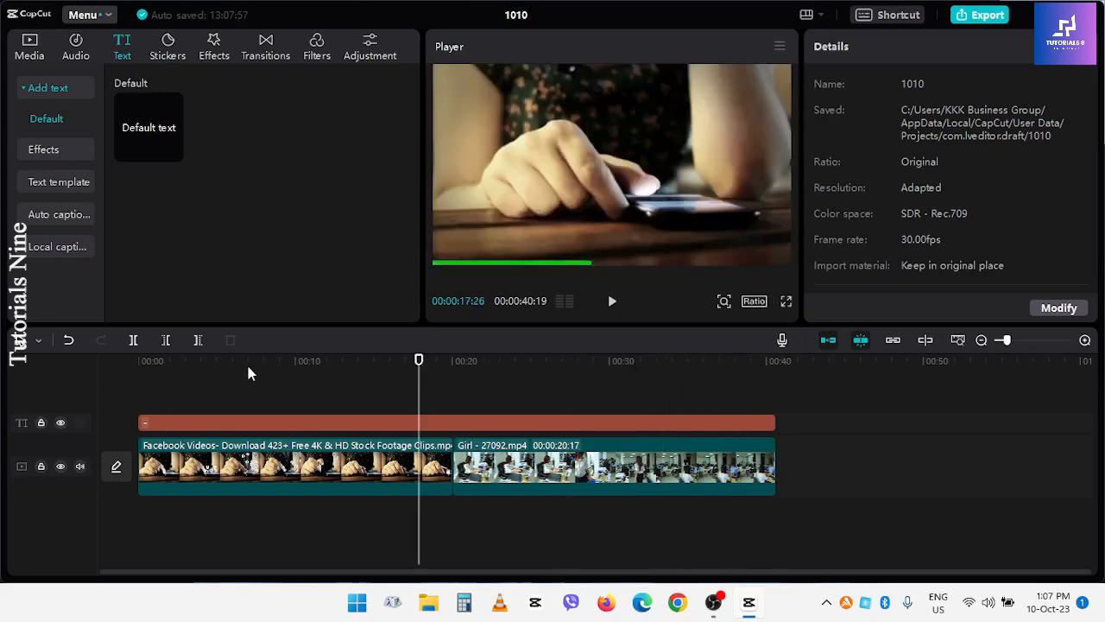
left_click_drag(173, 362, 599, 363)
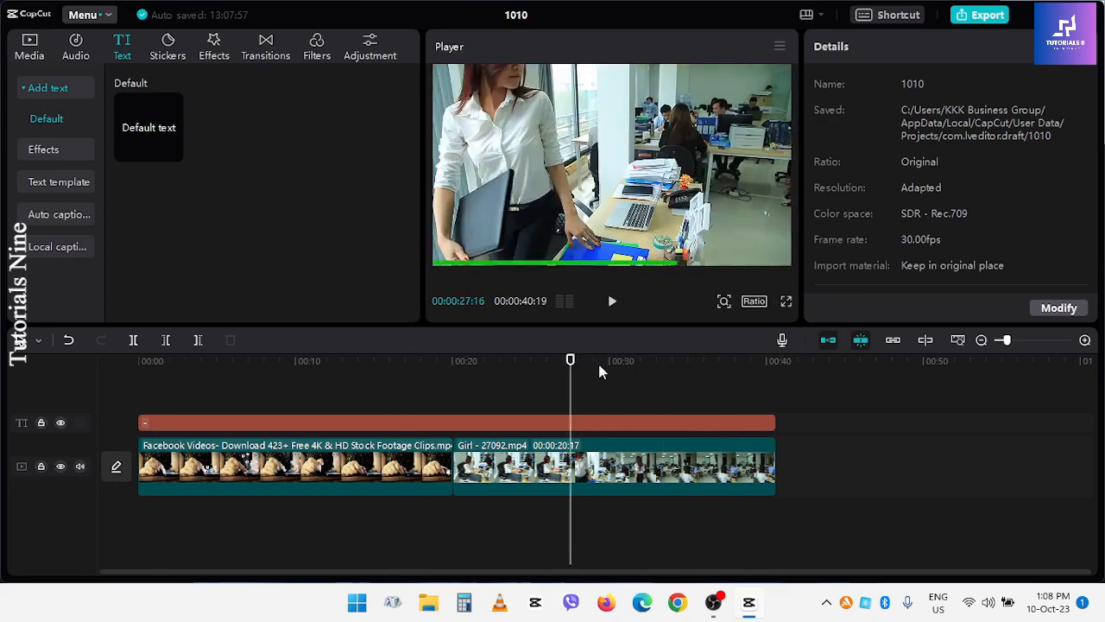